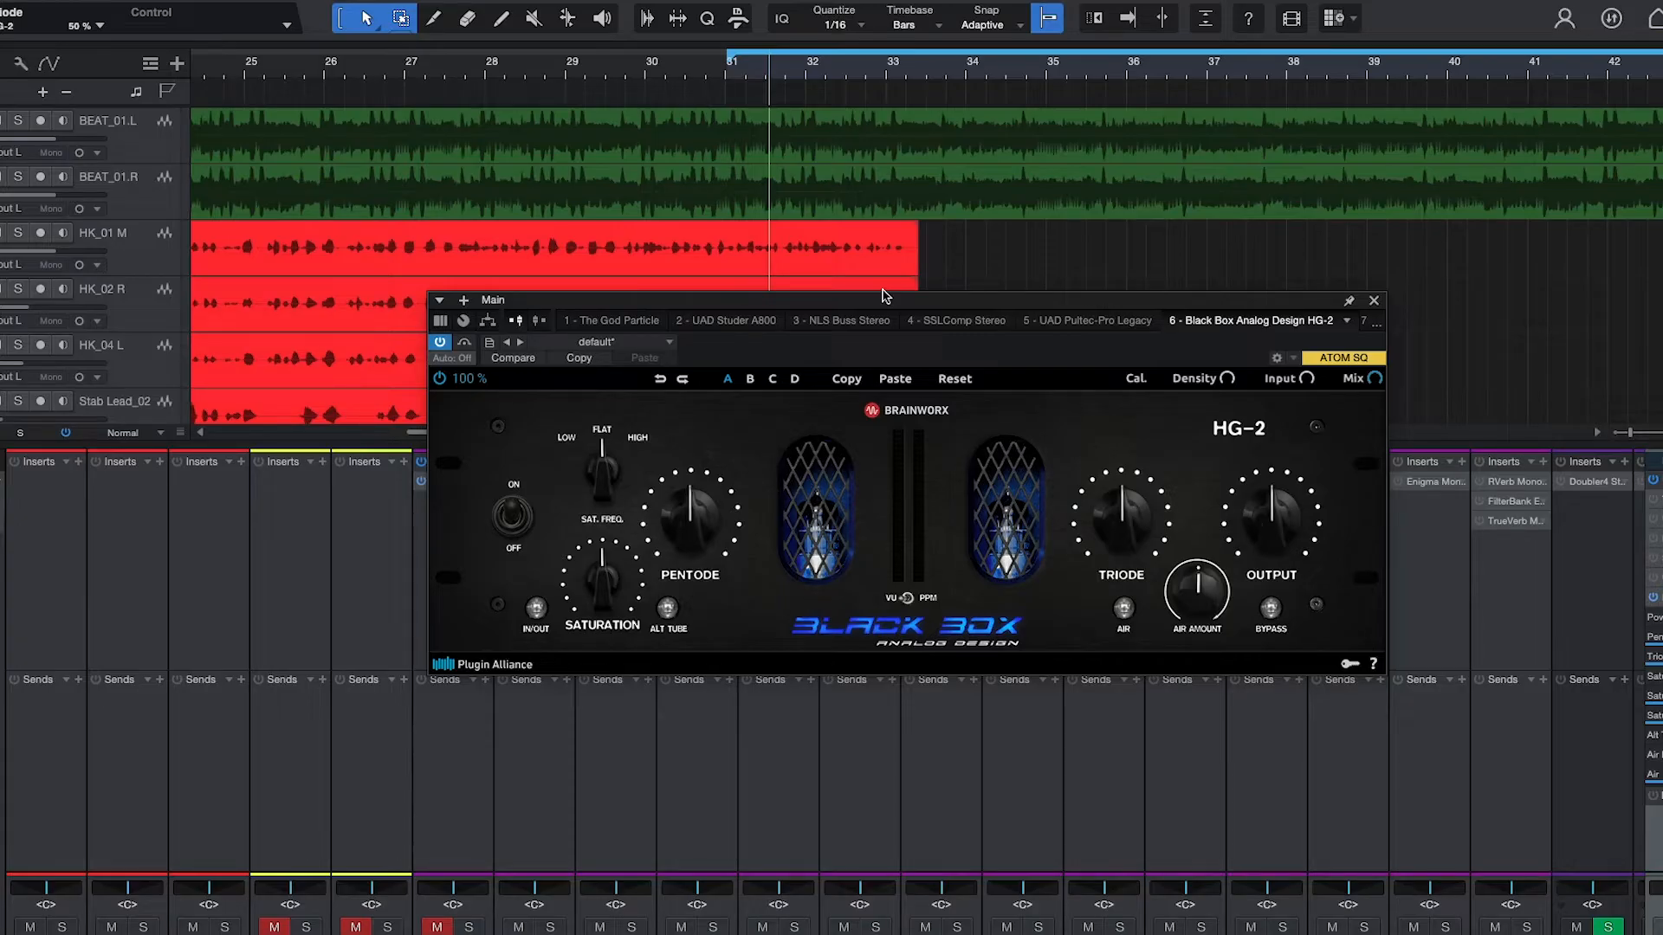
Switch in the HG-2's saturation circuit with the saturation frequency at Flat, and turn the Saturation amount down to 0%
left_click_drag(856, 298, 823, 313)
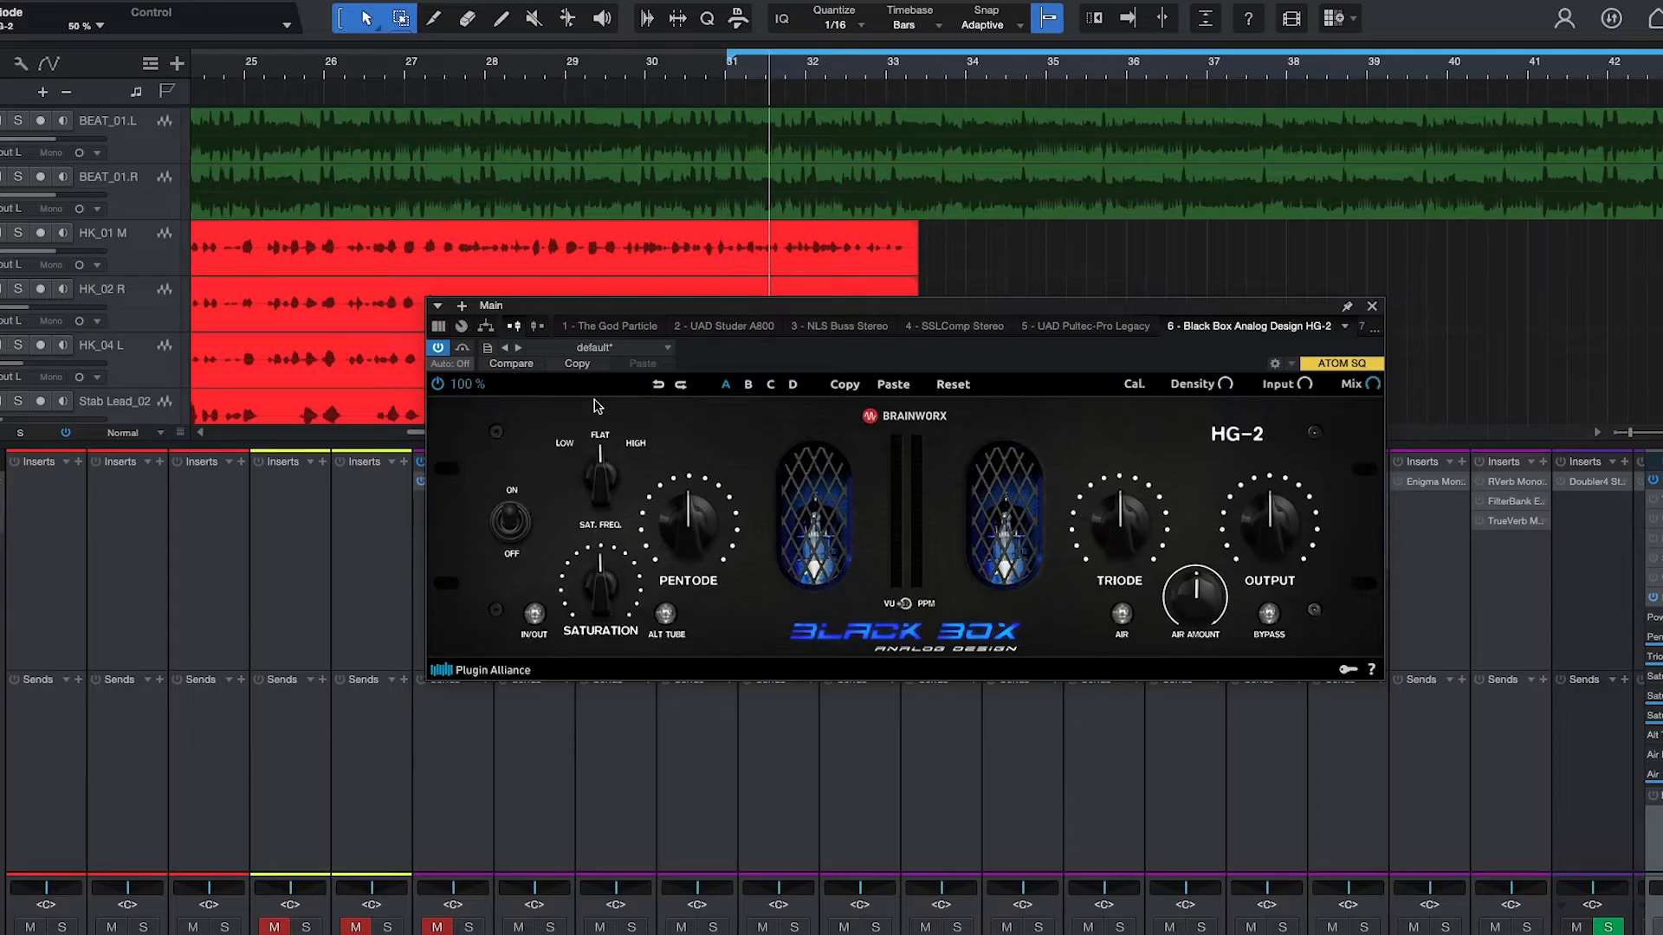
mouse_move(511, 518)
left_mouse_down()
mouse_move(513, 548)
mouse_move(517, 490)
left_mouse_up()
left_click_drag(517, 489, 519, 453)
left_click(606, 479)
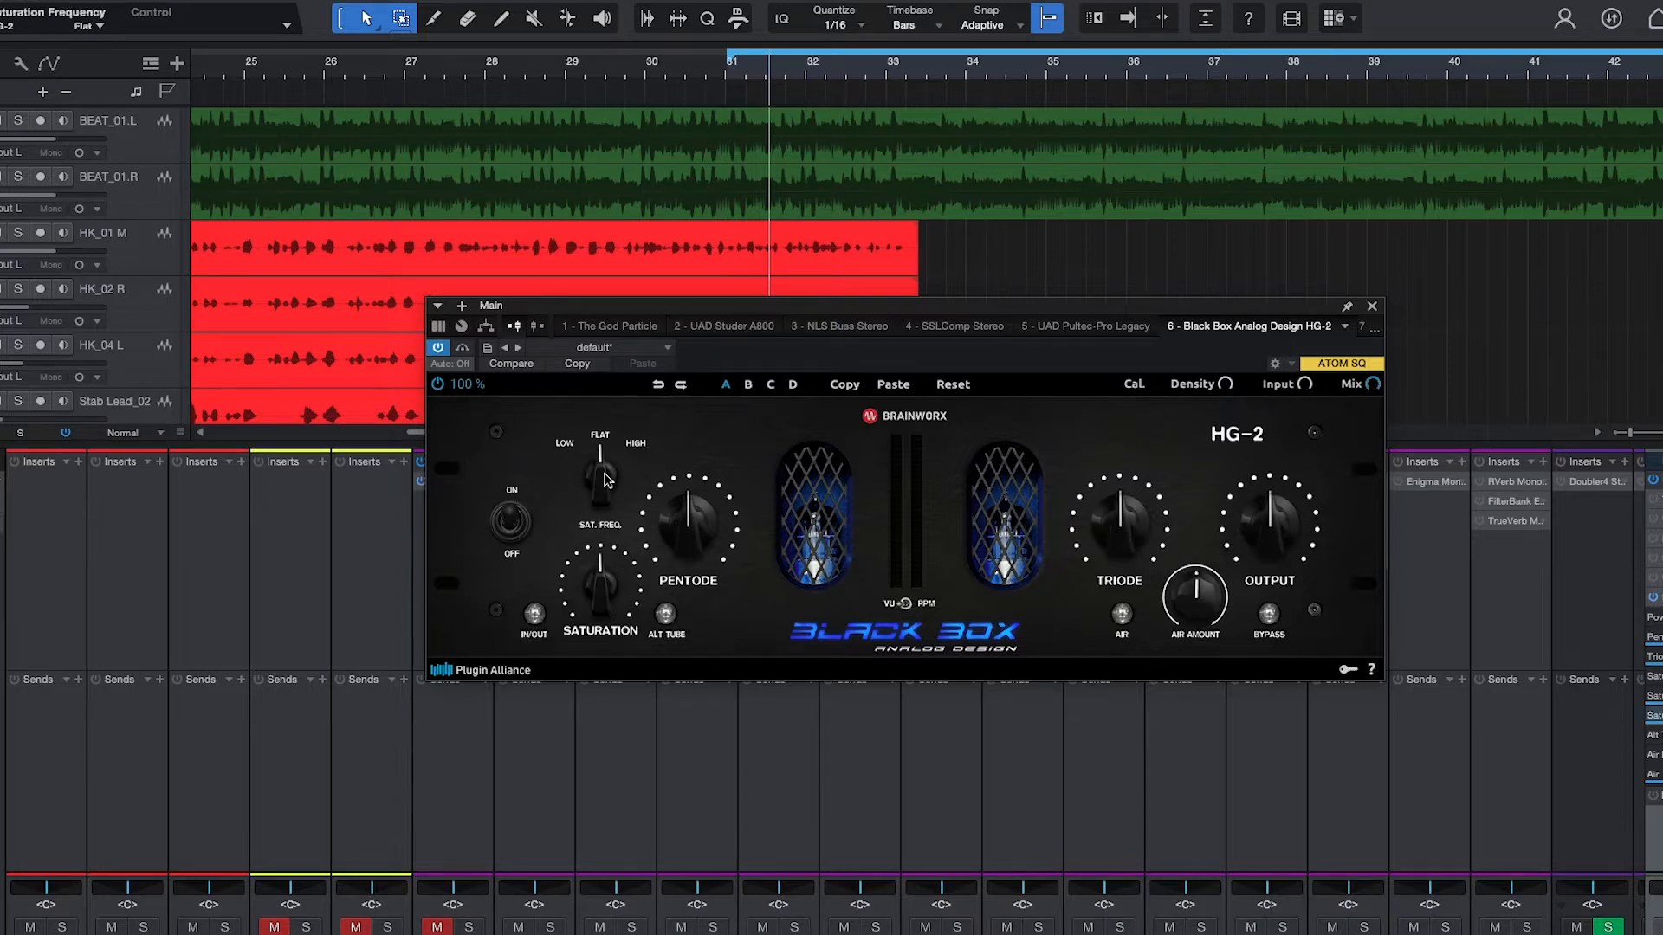
mouse_move(605, 475)
left_mouse_down()
mouse_move(587, 522)
mouse_move(582, 403)
mouse_move(589, 464)
left_mouse_up()
left_click(535, 615)
left_click_drag(605, 585, 618, 683)
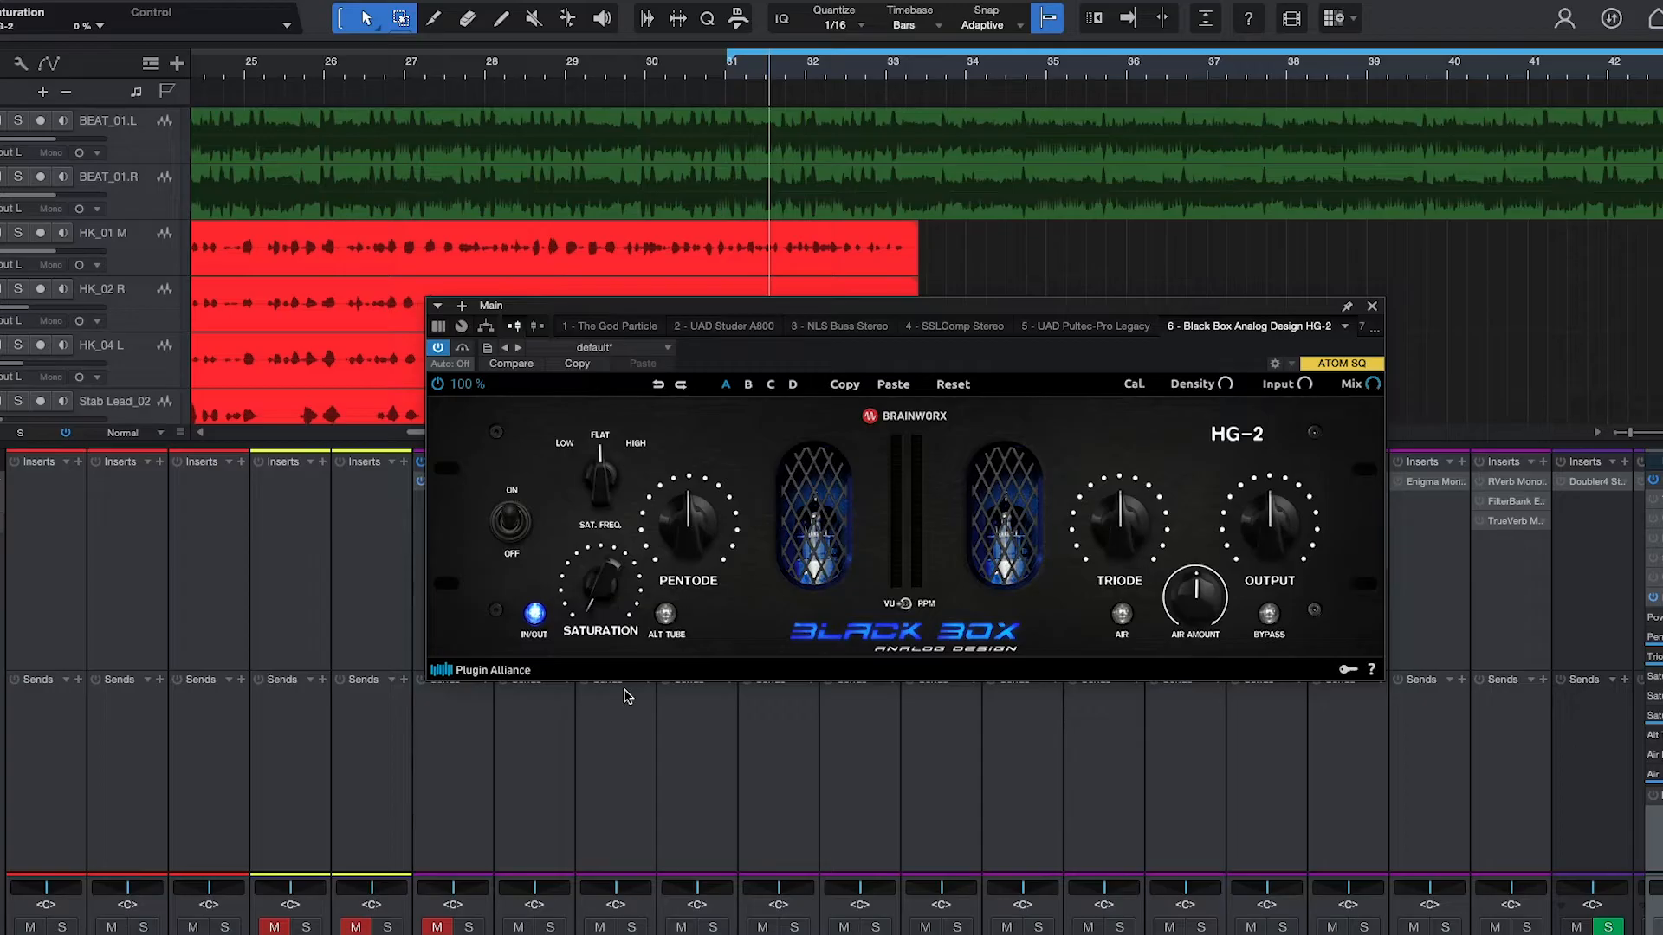
Try out the Pentode and Triode drive controls and toggle the alternate tube on and back off
left_click_drag(691, 522, 686, 612)
left_click(666, 615)
left_click(667, 615)
left_click_drag(1125, 542, 1108, 525)
Try out the Air circuit with a slight Air Amount and Output change, and switch Air back off
left_click(1123, 615)
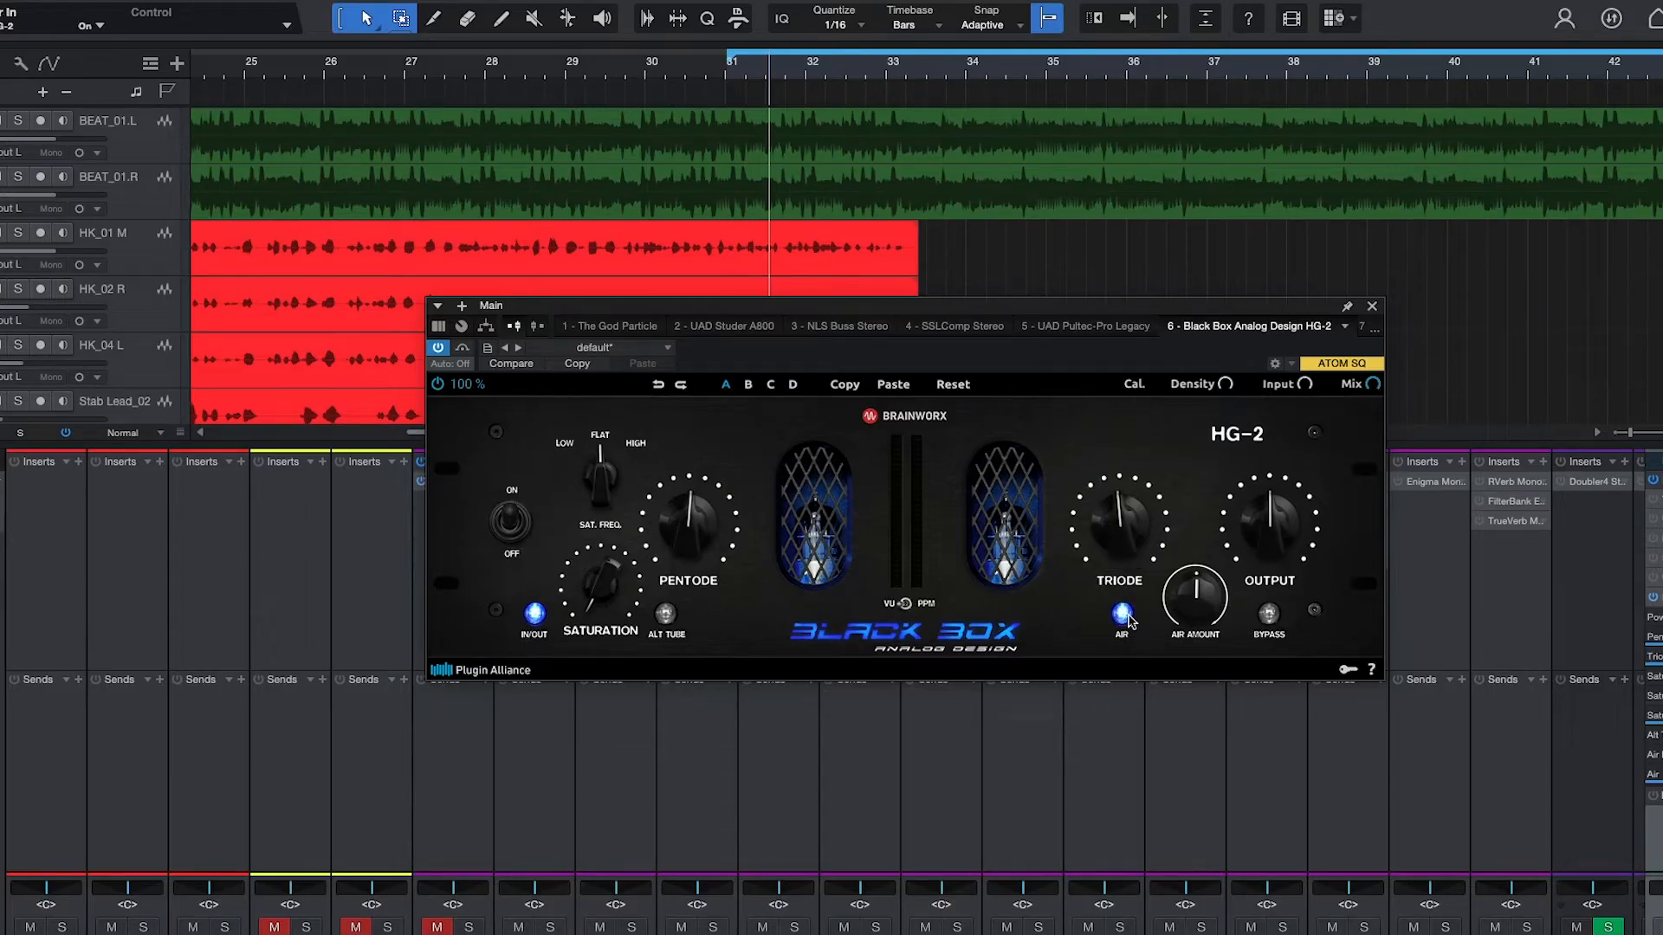
mouse_move(1191, 614)
left_mouse_down()
mouse_move(1189, 594)
mouse_move(1184, 617)
left_mouse_up()
left_click_drag(1259, 527, 1261, 530)
left_click(1269, 615)
left_click(1120, 615)
Set the Pentode to 51% and the Triode to 49%, keeping the Output near its midpoint
left_click_drag(680, 545, 680, 551)
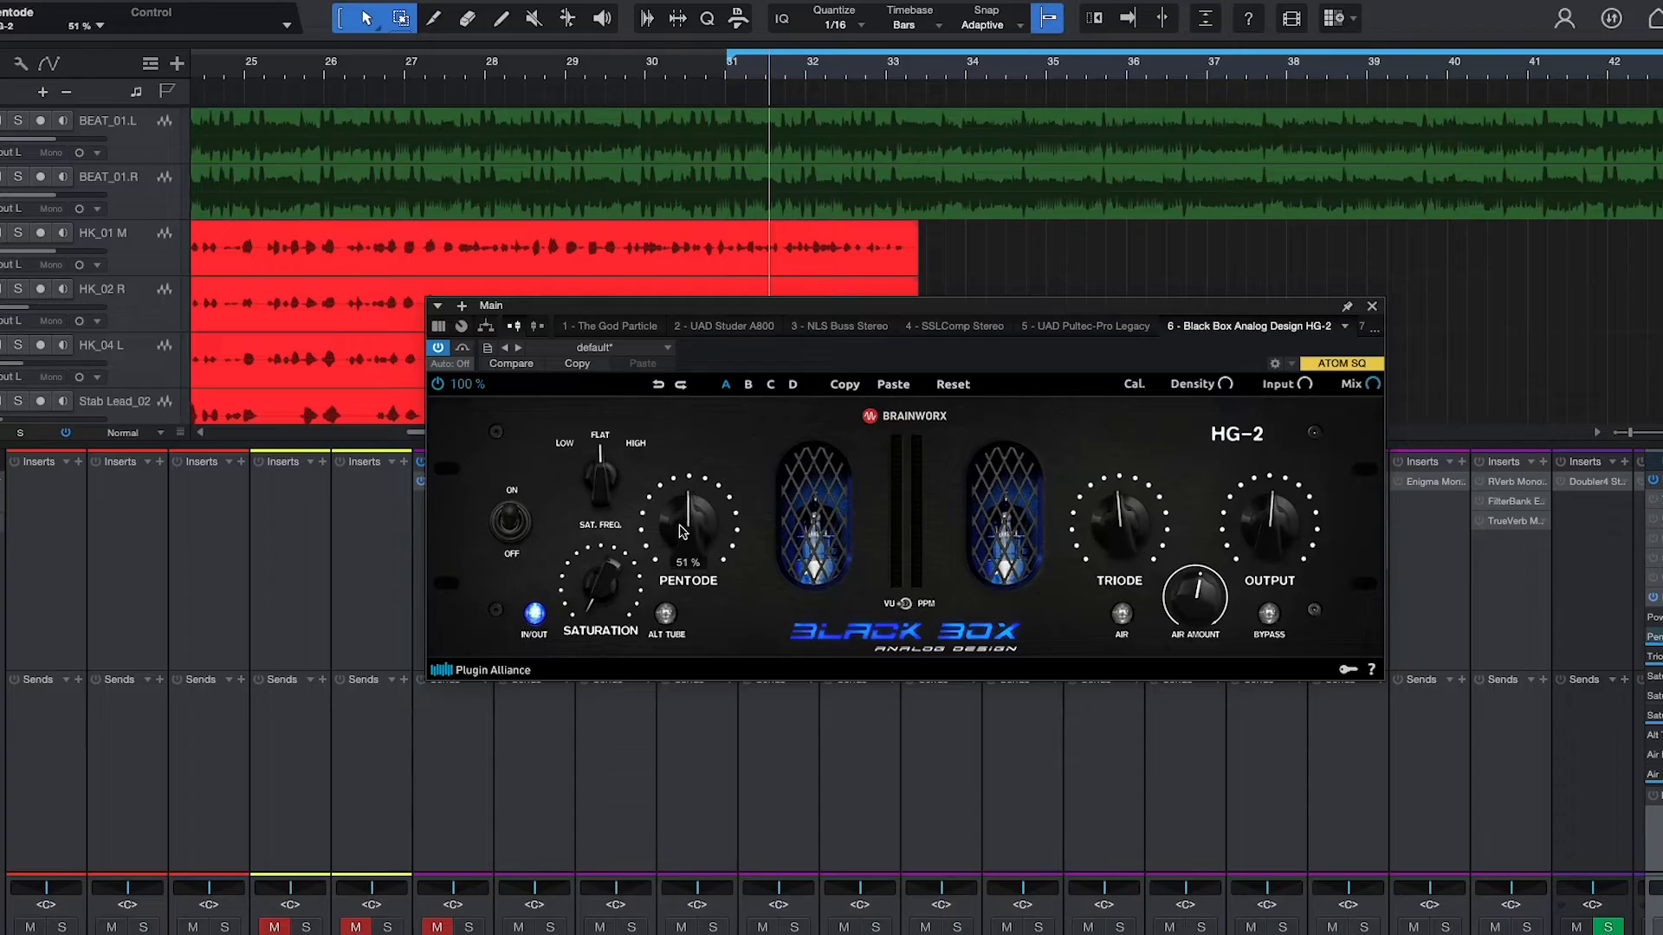
double_click(1115, 518)
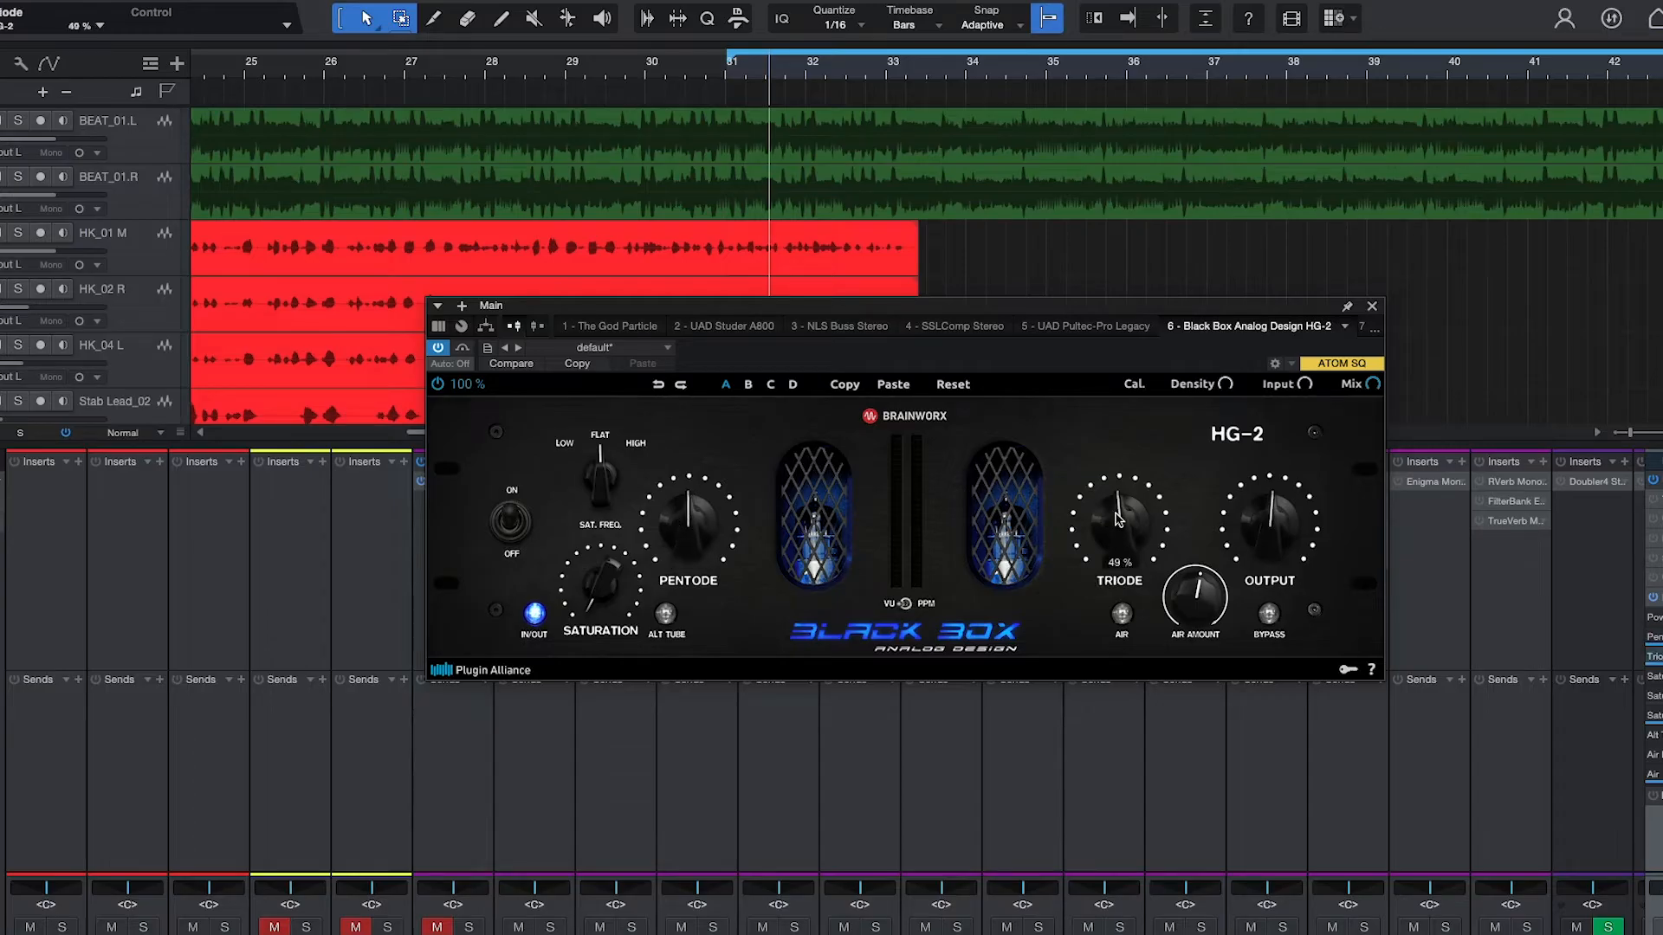
double_click(1266, 522)
Play the looped section with the HG-2 bypassed and active to compare the sound, and stop playback
left_click(463, 350)
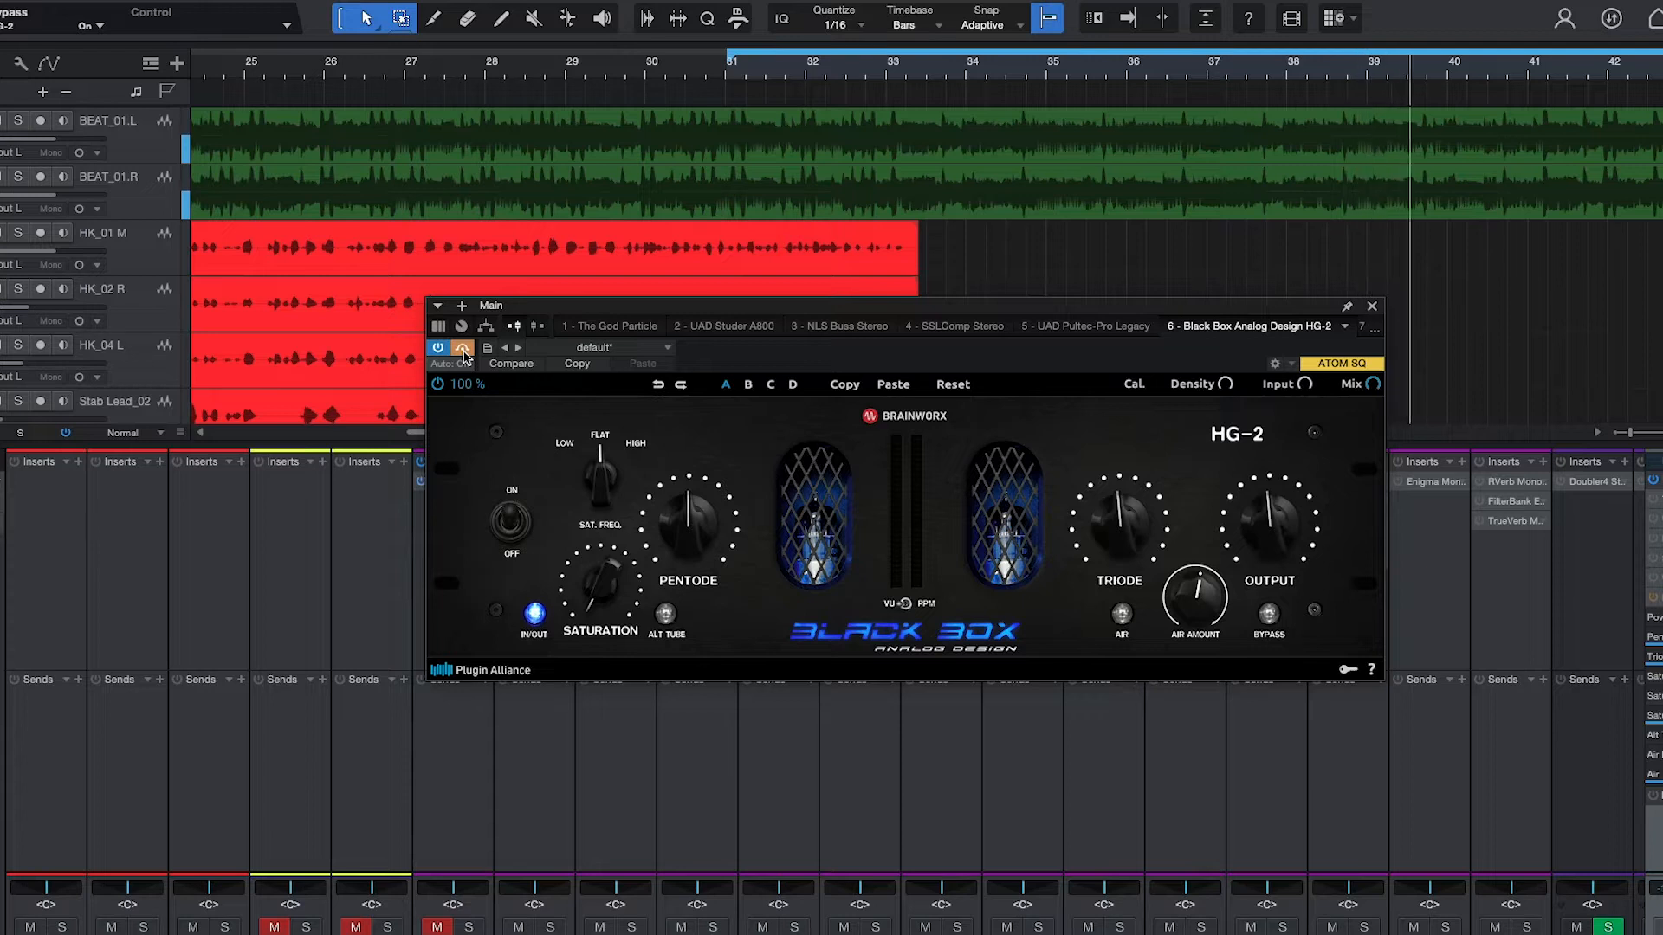
key("Home")
left_click(463, 350)
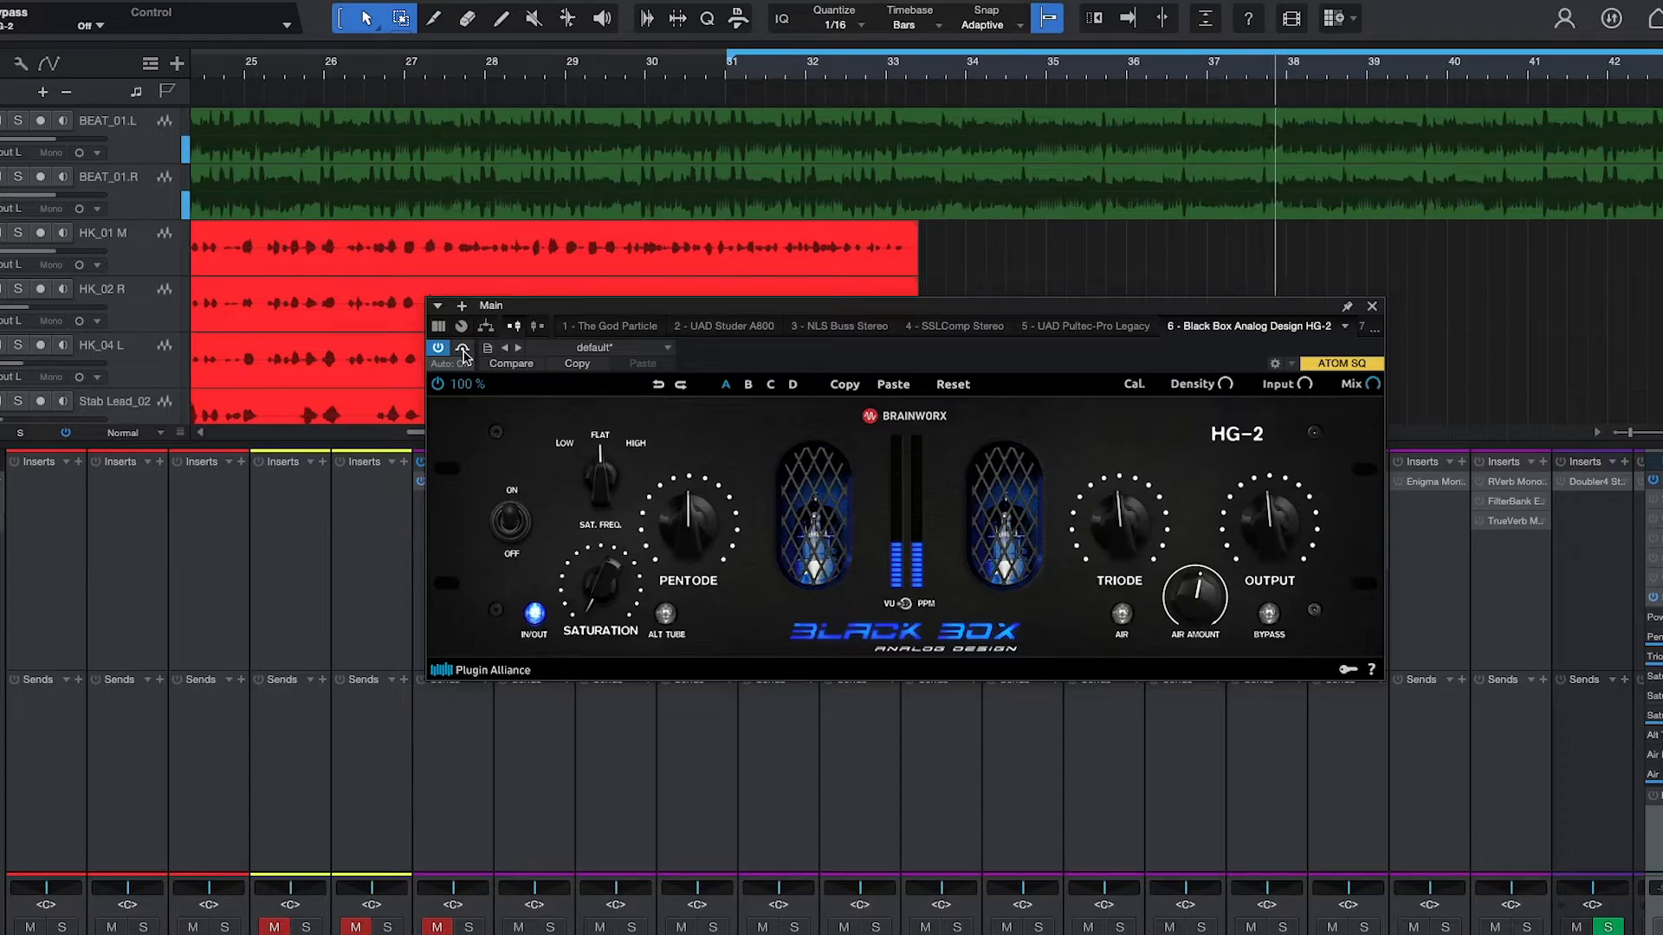
key("space")
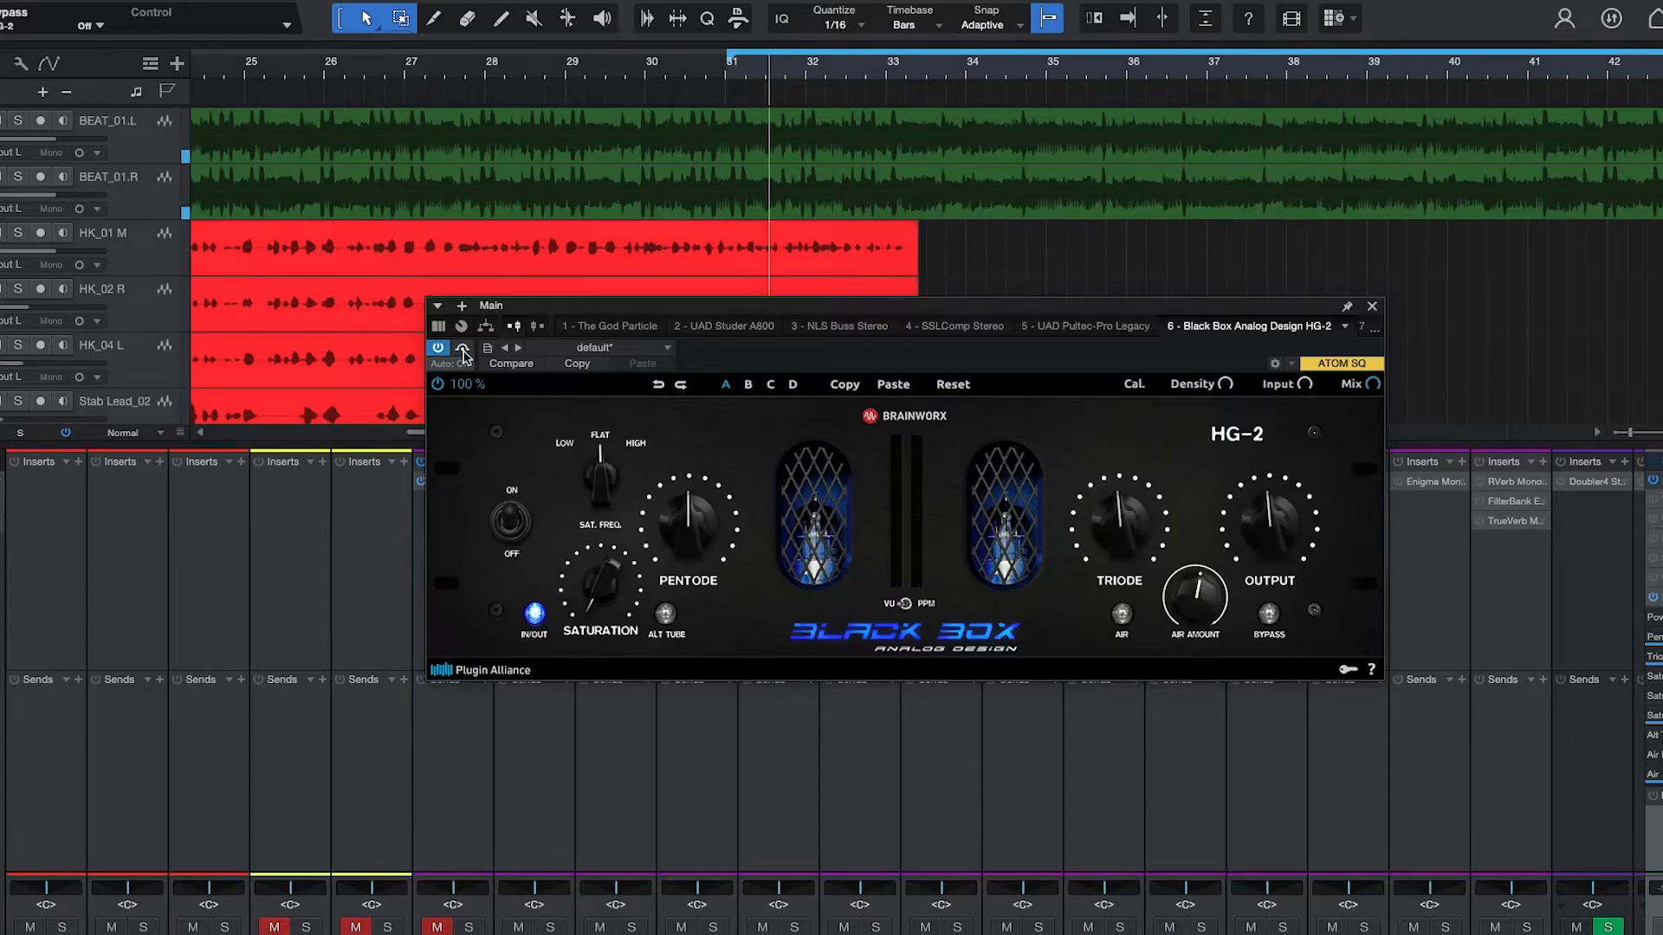
During playback, raise Saturation to 35%, set the Triode to 48% and drive the Pentode to 60%
left_click(600, 587)
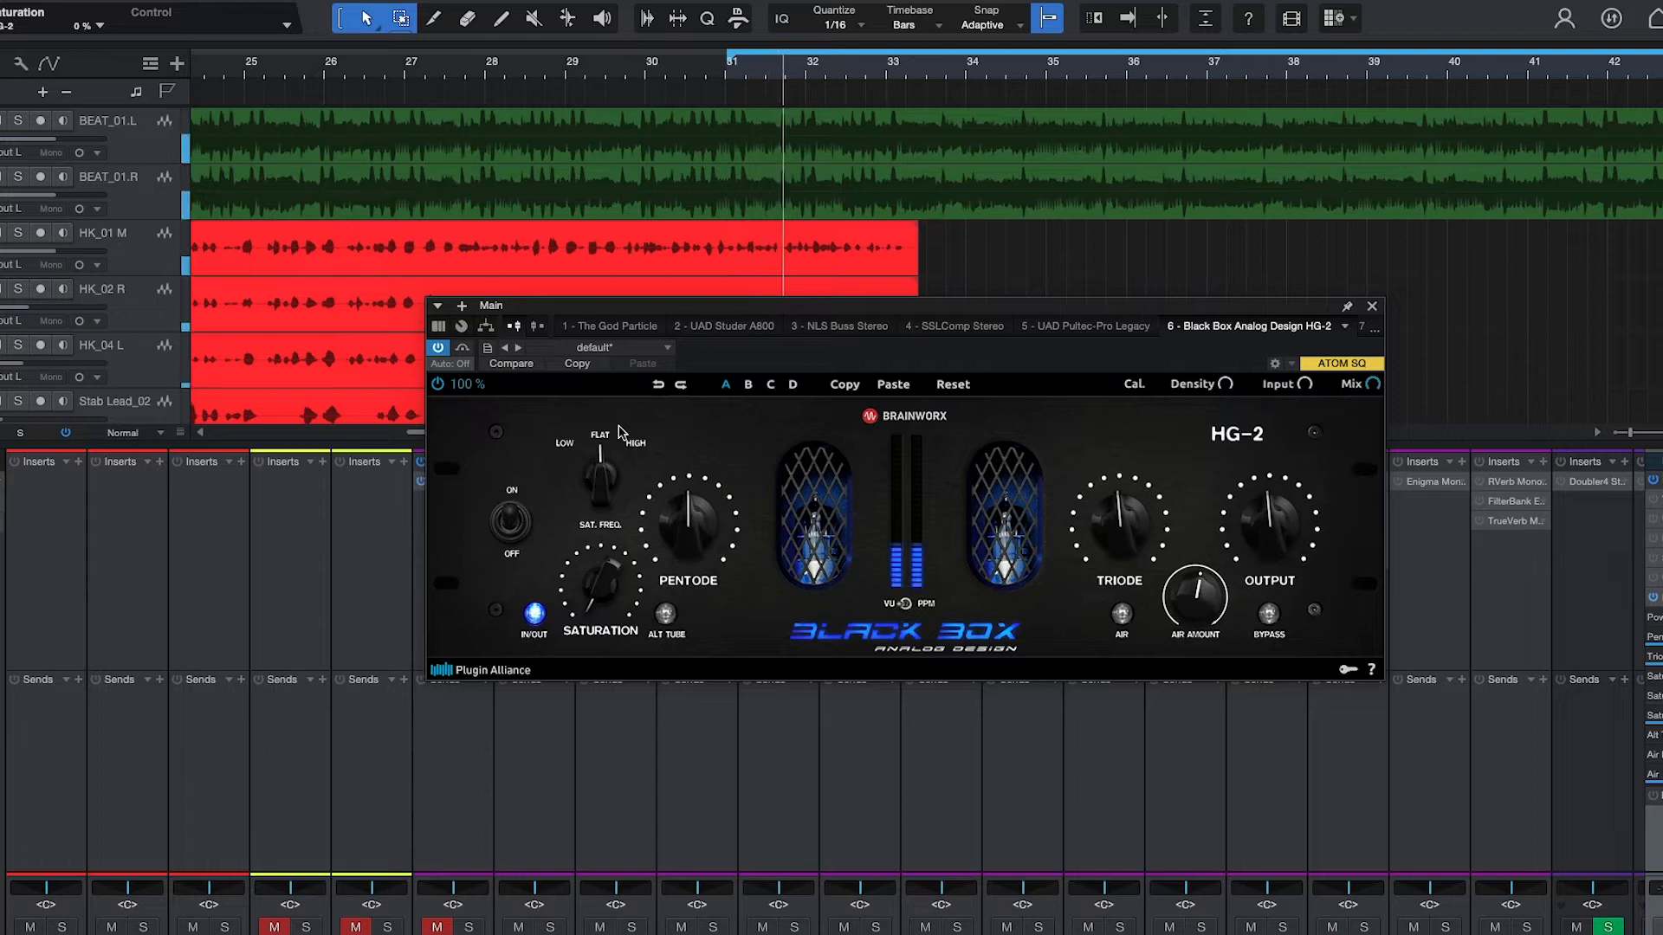
mouse_move(595, 605)
left_mouse_down()
mouse_move(584, 485)
mouse_move(611, 562)
mouse_move(596, 591)
left_mouse_up()
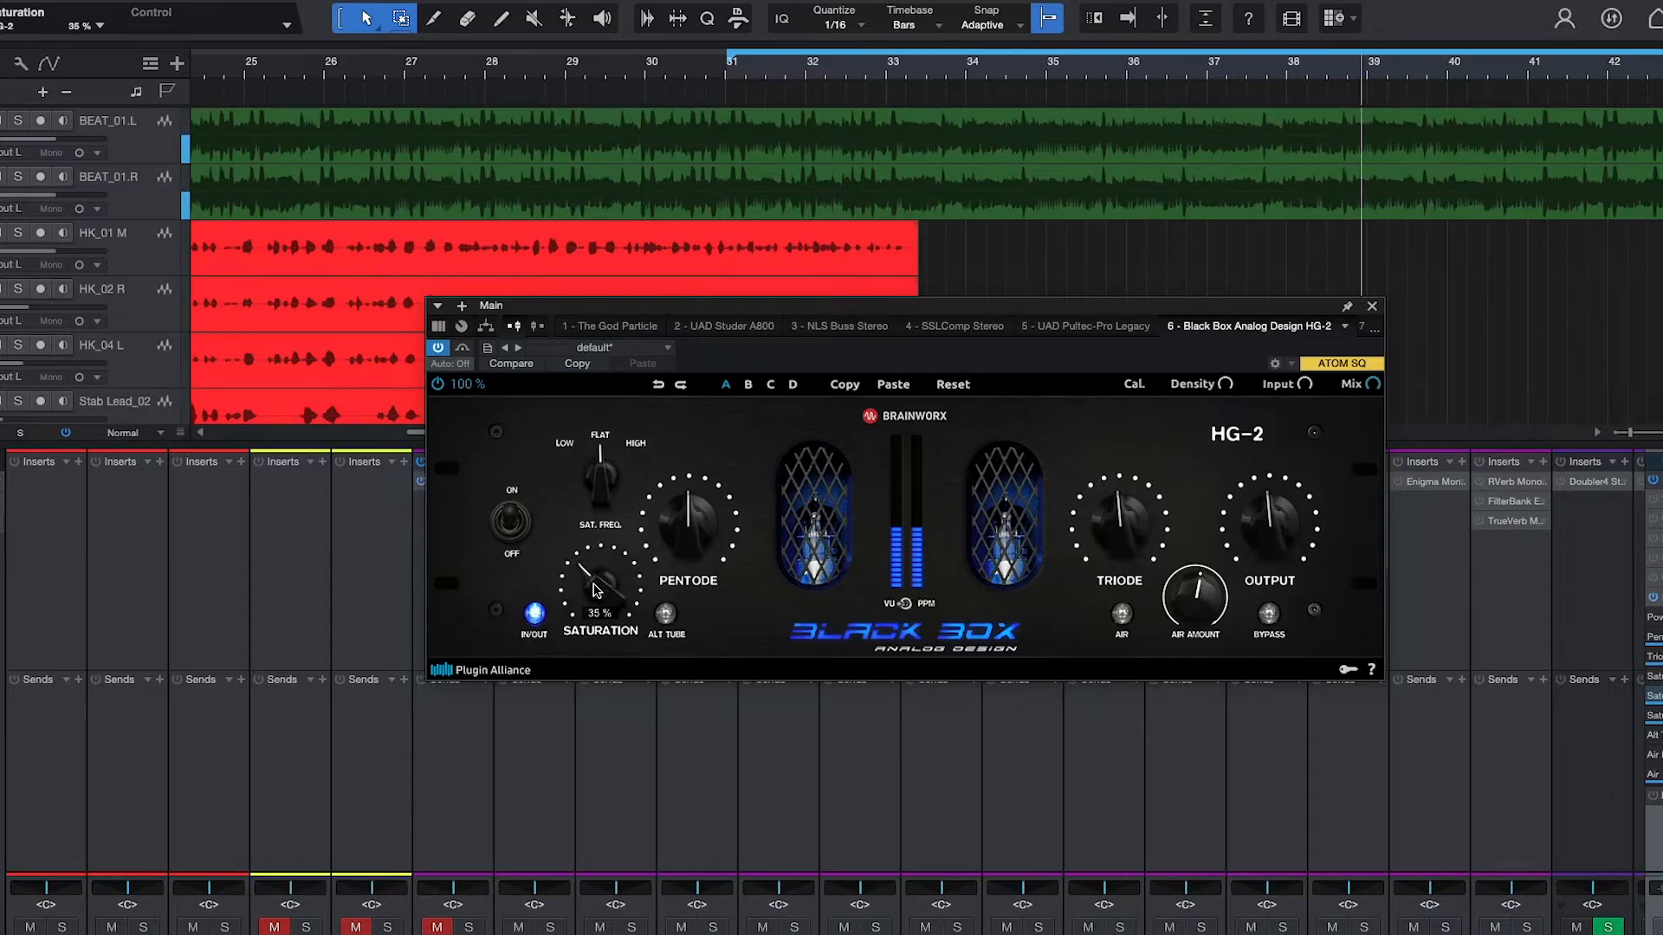
mouse_move(686, 531)
left_mouse_down()
mouse_move(684, 509)
mouse_move(686, 531)
left_mouse_up()
left_click_drag(1118, 534, 1118, 540)
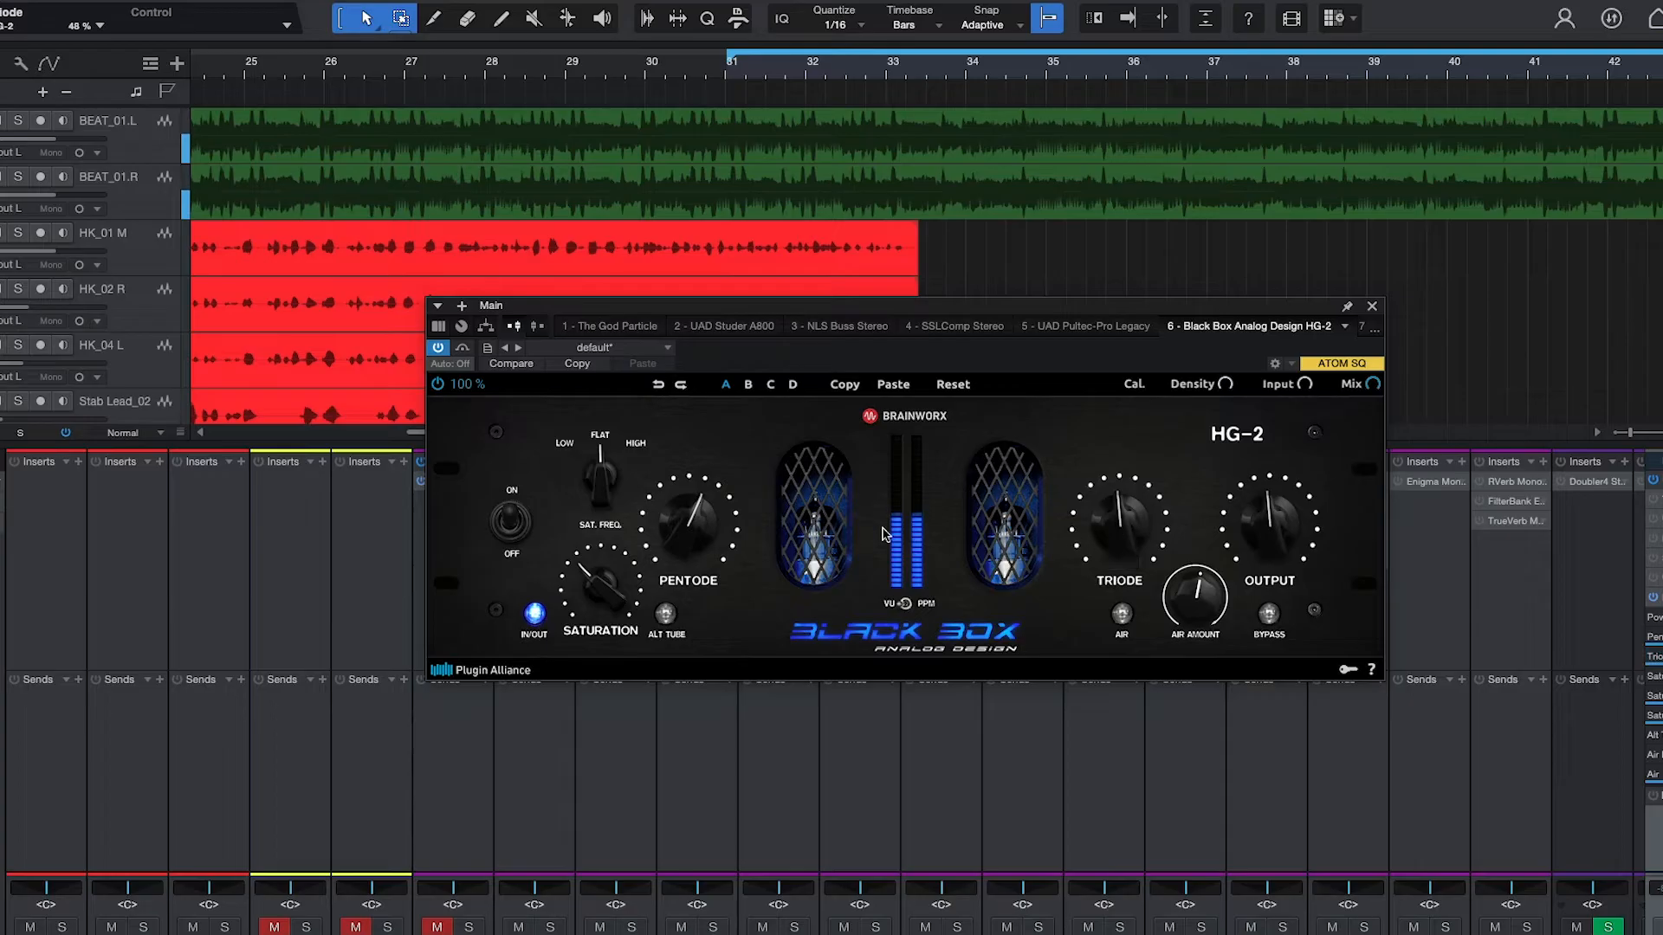
left_click_drag(695, 530, 698, 530)
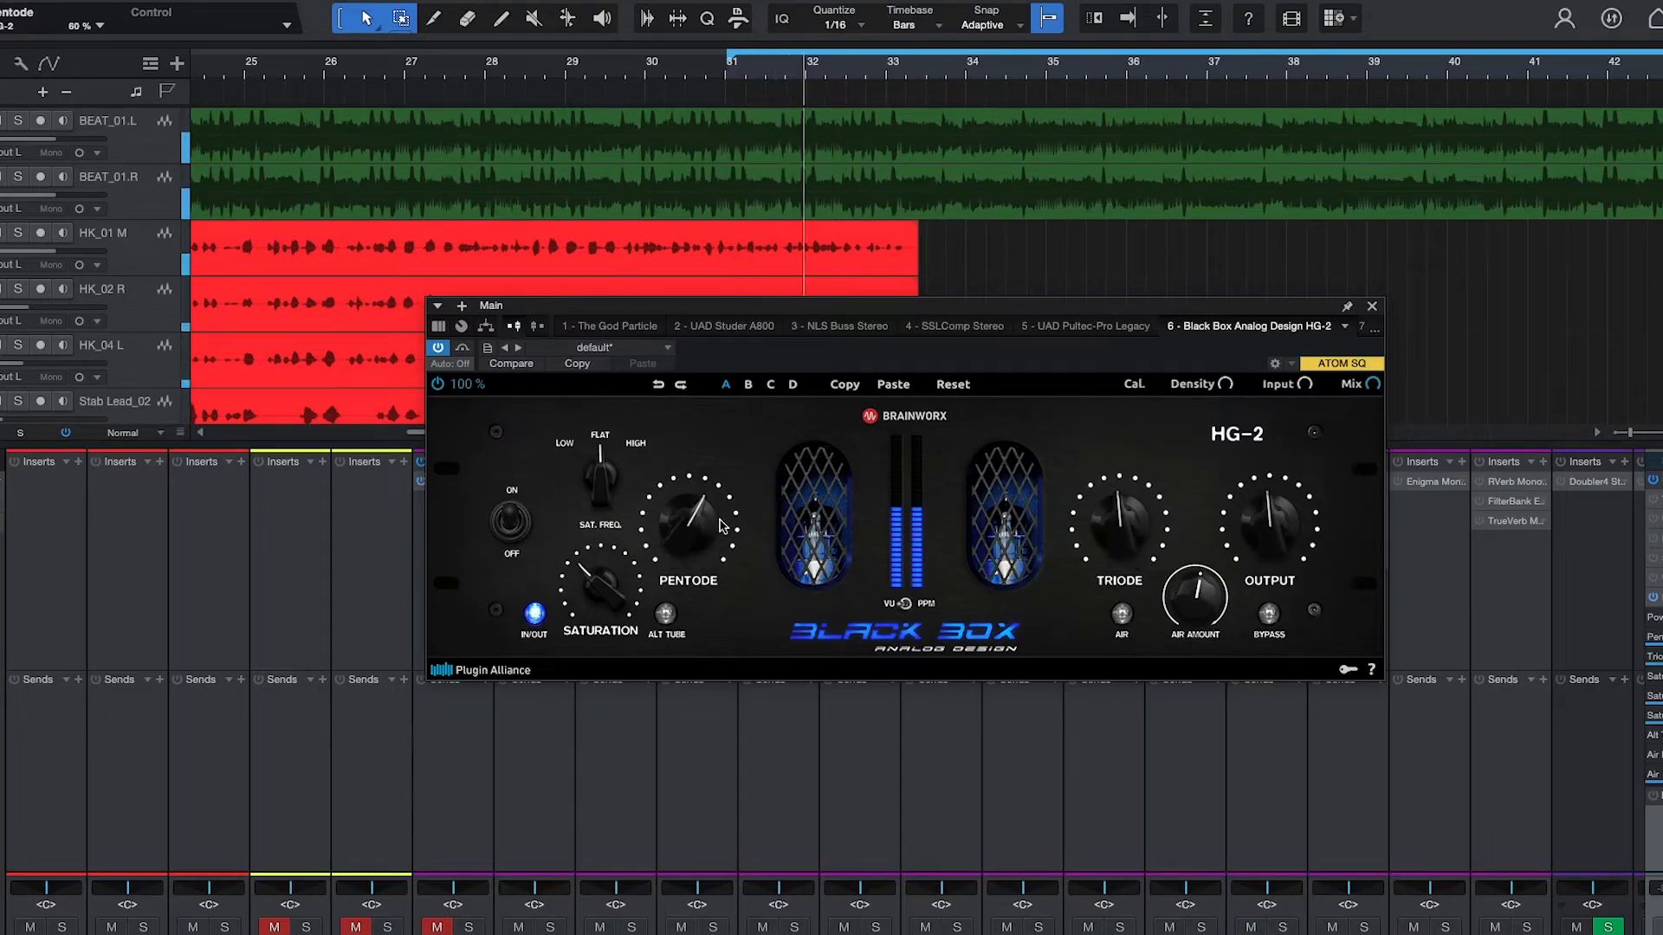
Switch the Air circuit on, raise the Air Amount slightly and compare the sound with the plug-in bypassed
left_click(1121, 614)
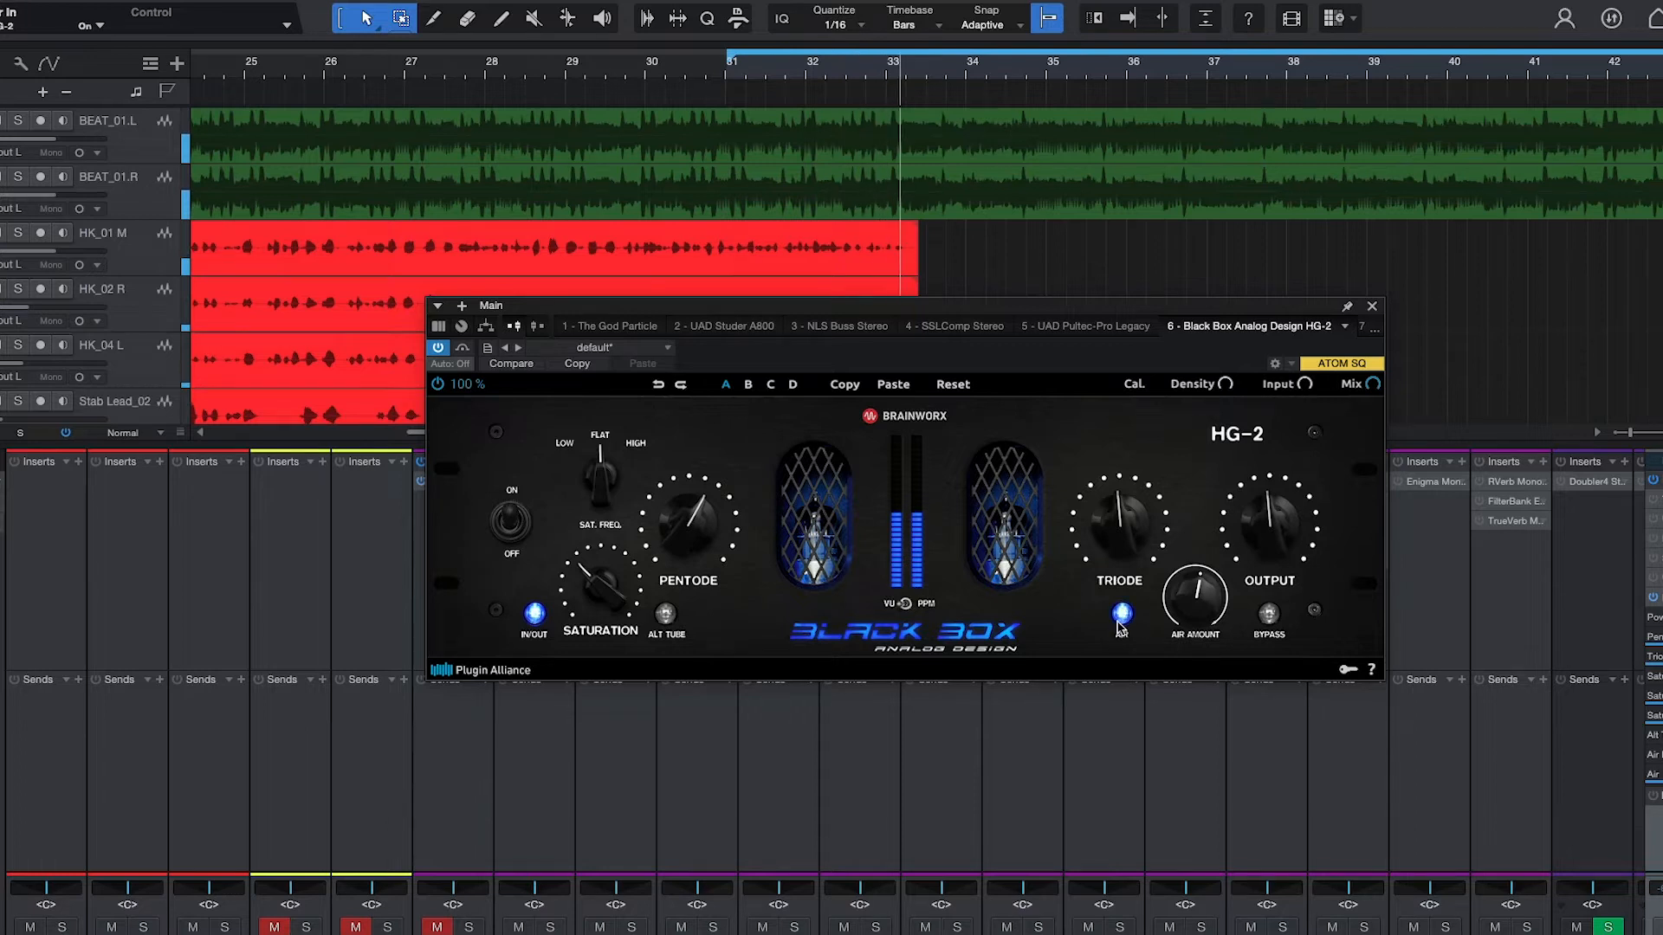
mouse_move(1187, 598)
left_mouse_down()
mouse_move(1187, 546)
mouse_move(1183, 603)
left_mouse_up()
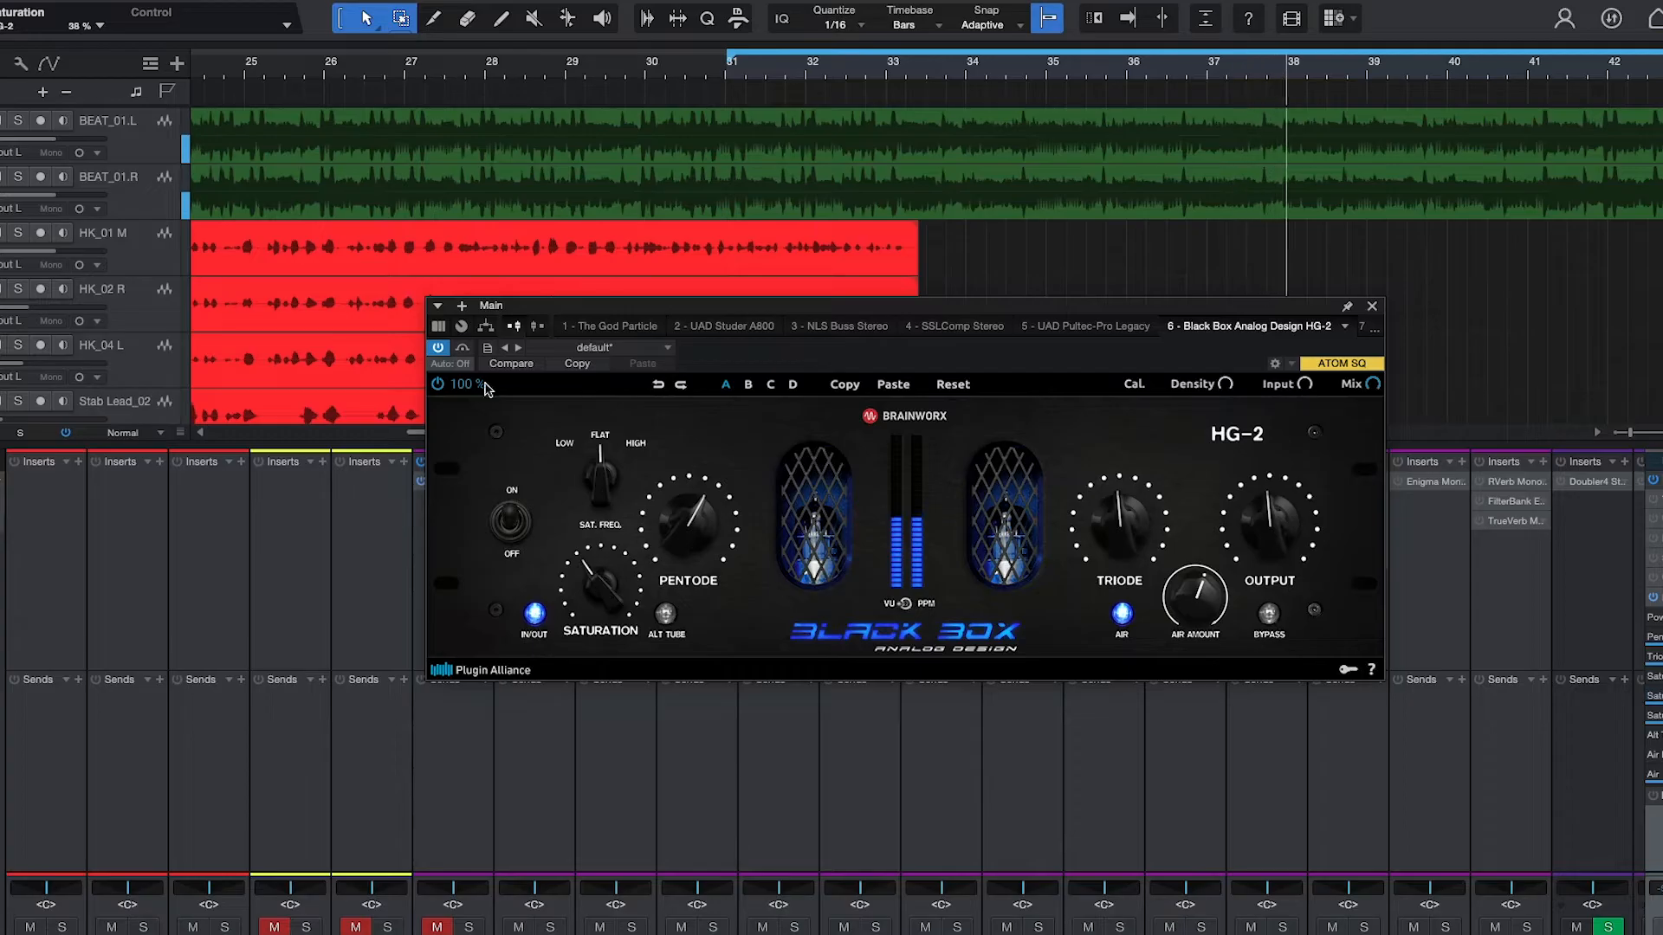
left_click(462, 348)
left_click(463, 350)
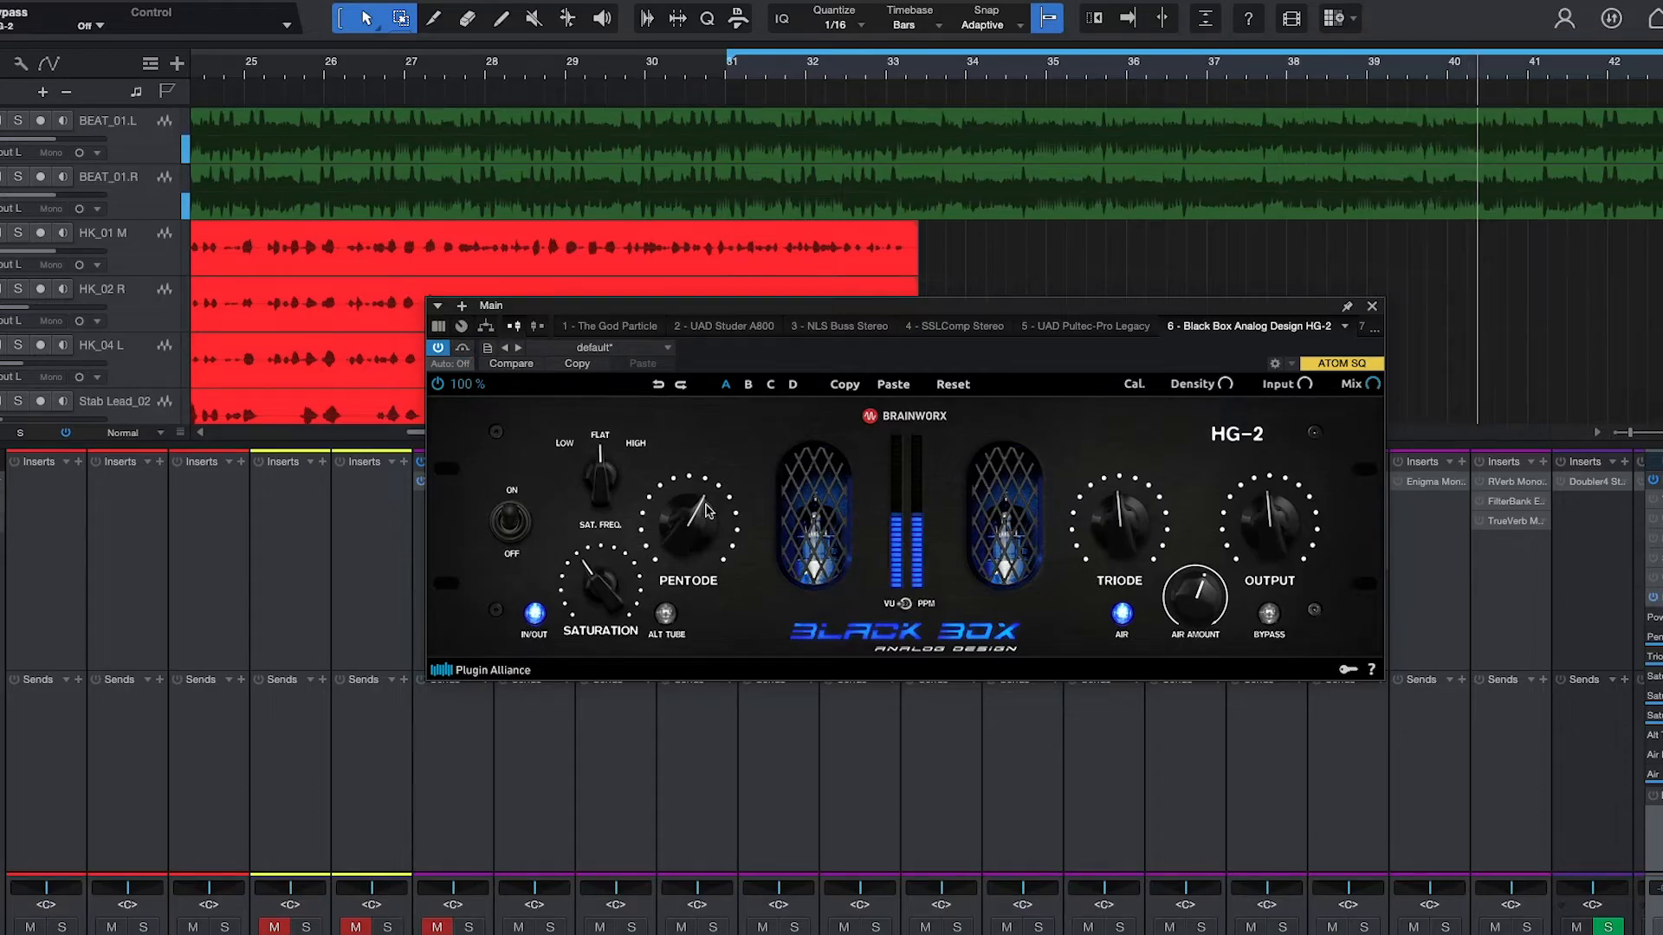
Set the Pentode to 61%, lower the Triode to about 43% and trim the Output slightly while listening to the loop
left_click_drag(705, 524, 704, 518)
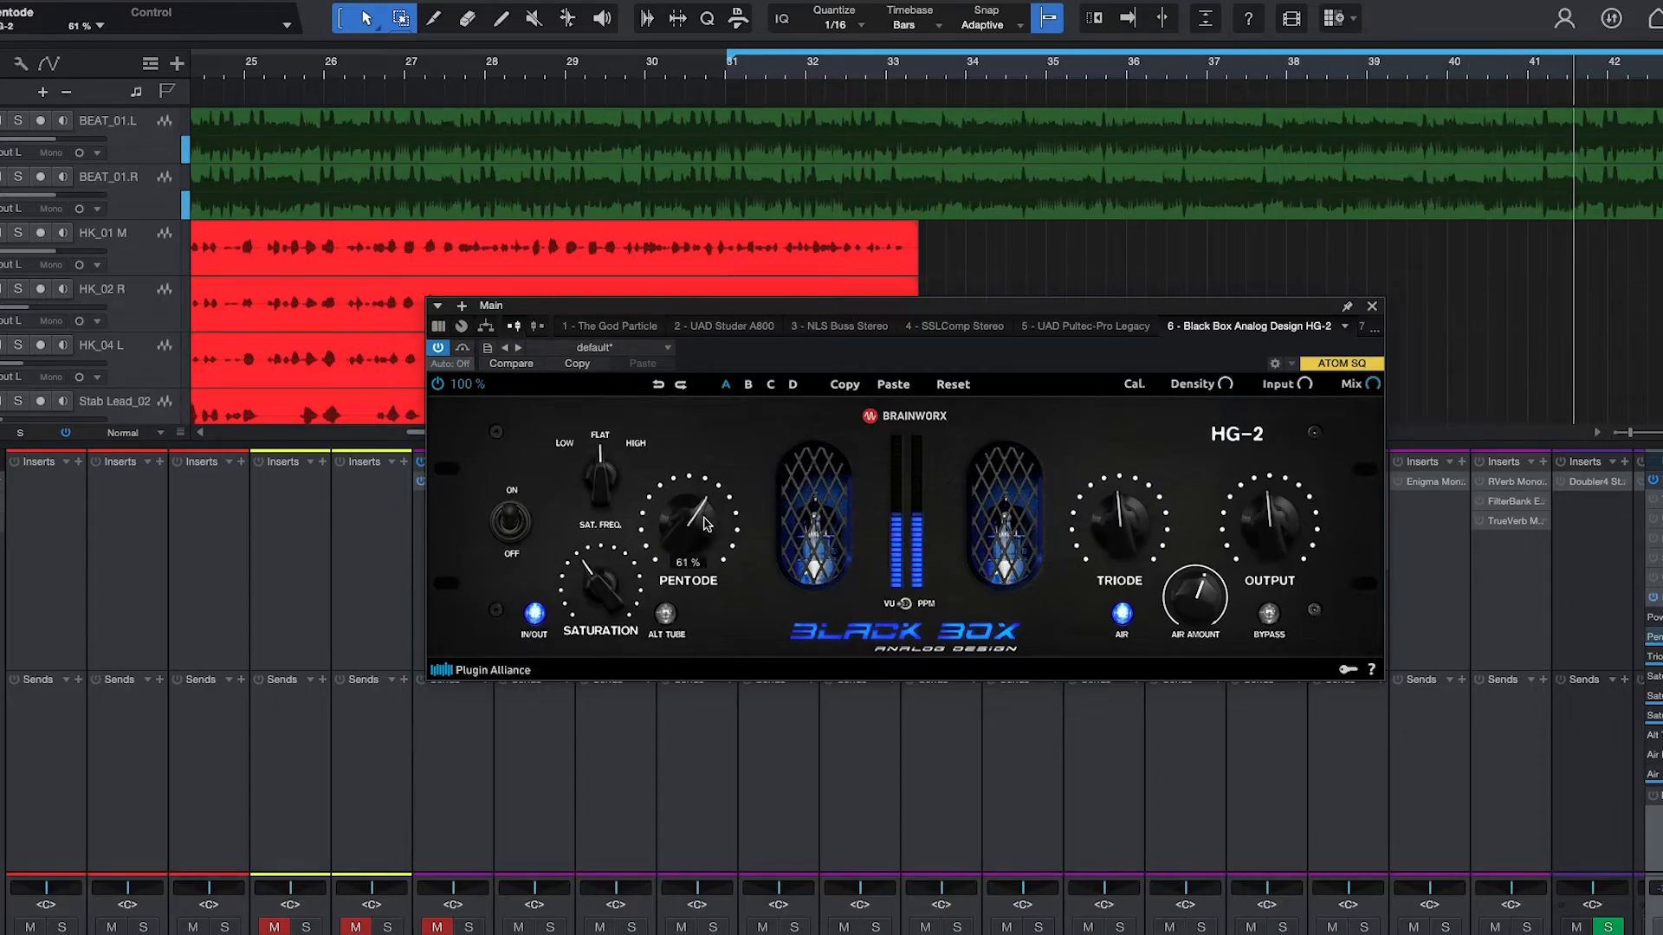
mouse_move(1120, 546)
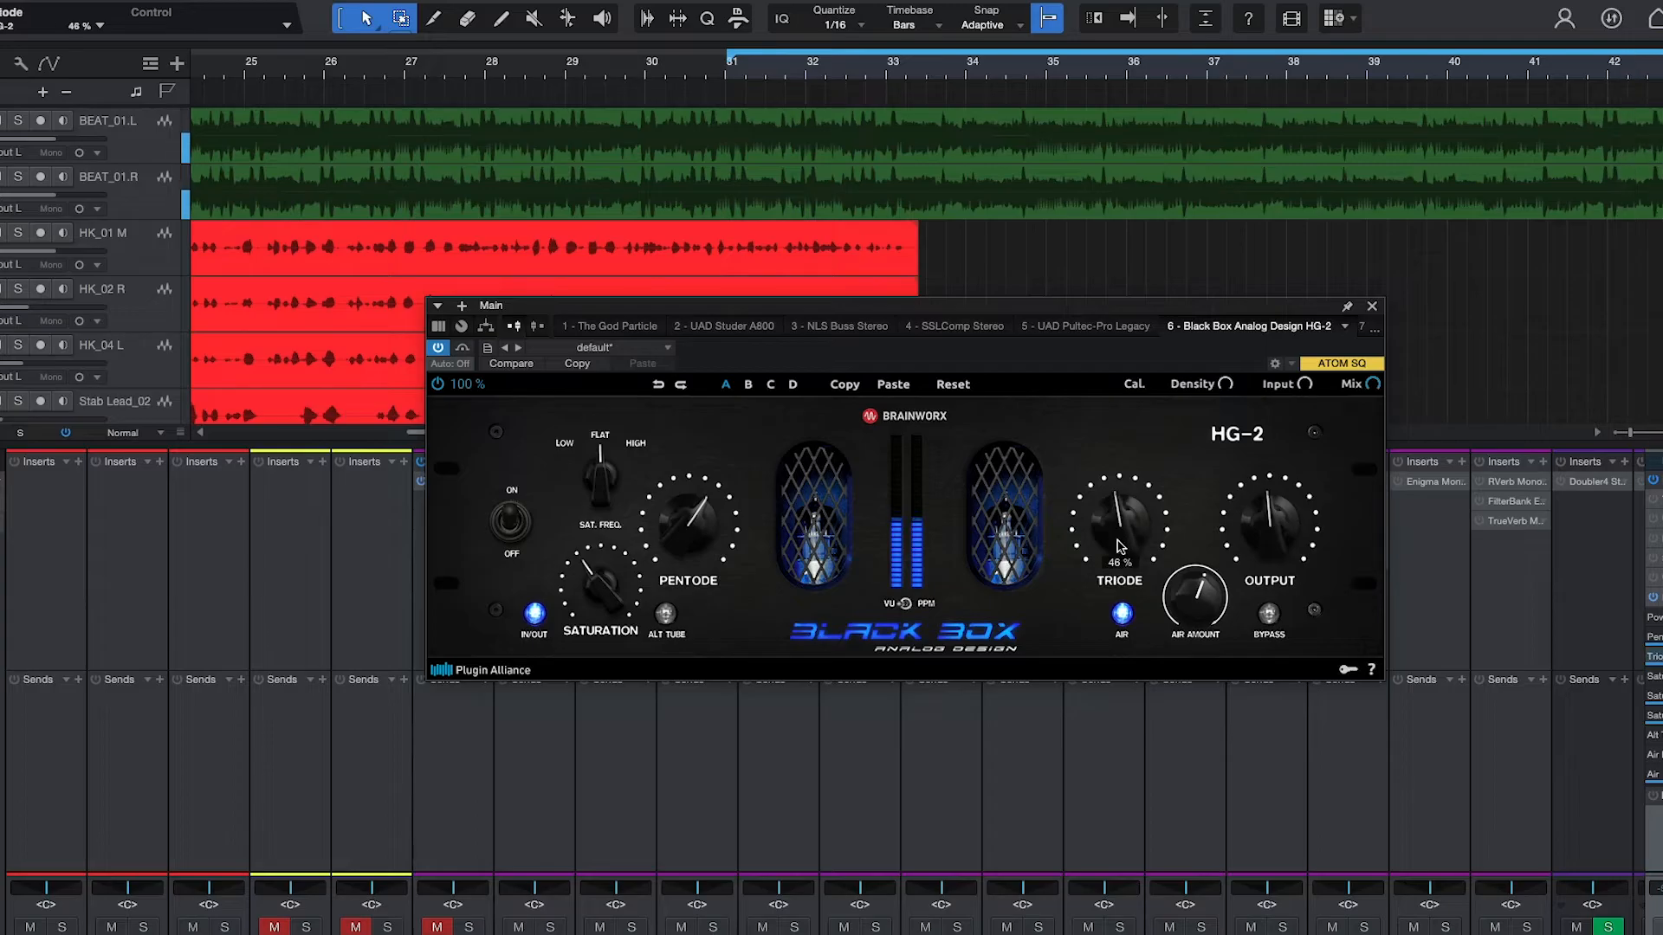
scroll(1120, 546, "down", 1)
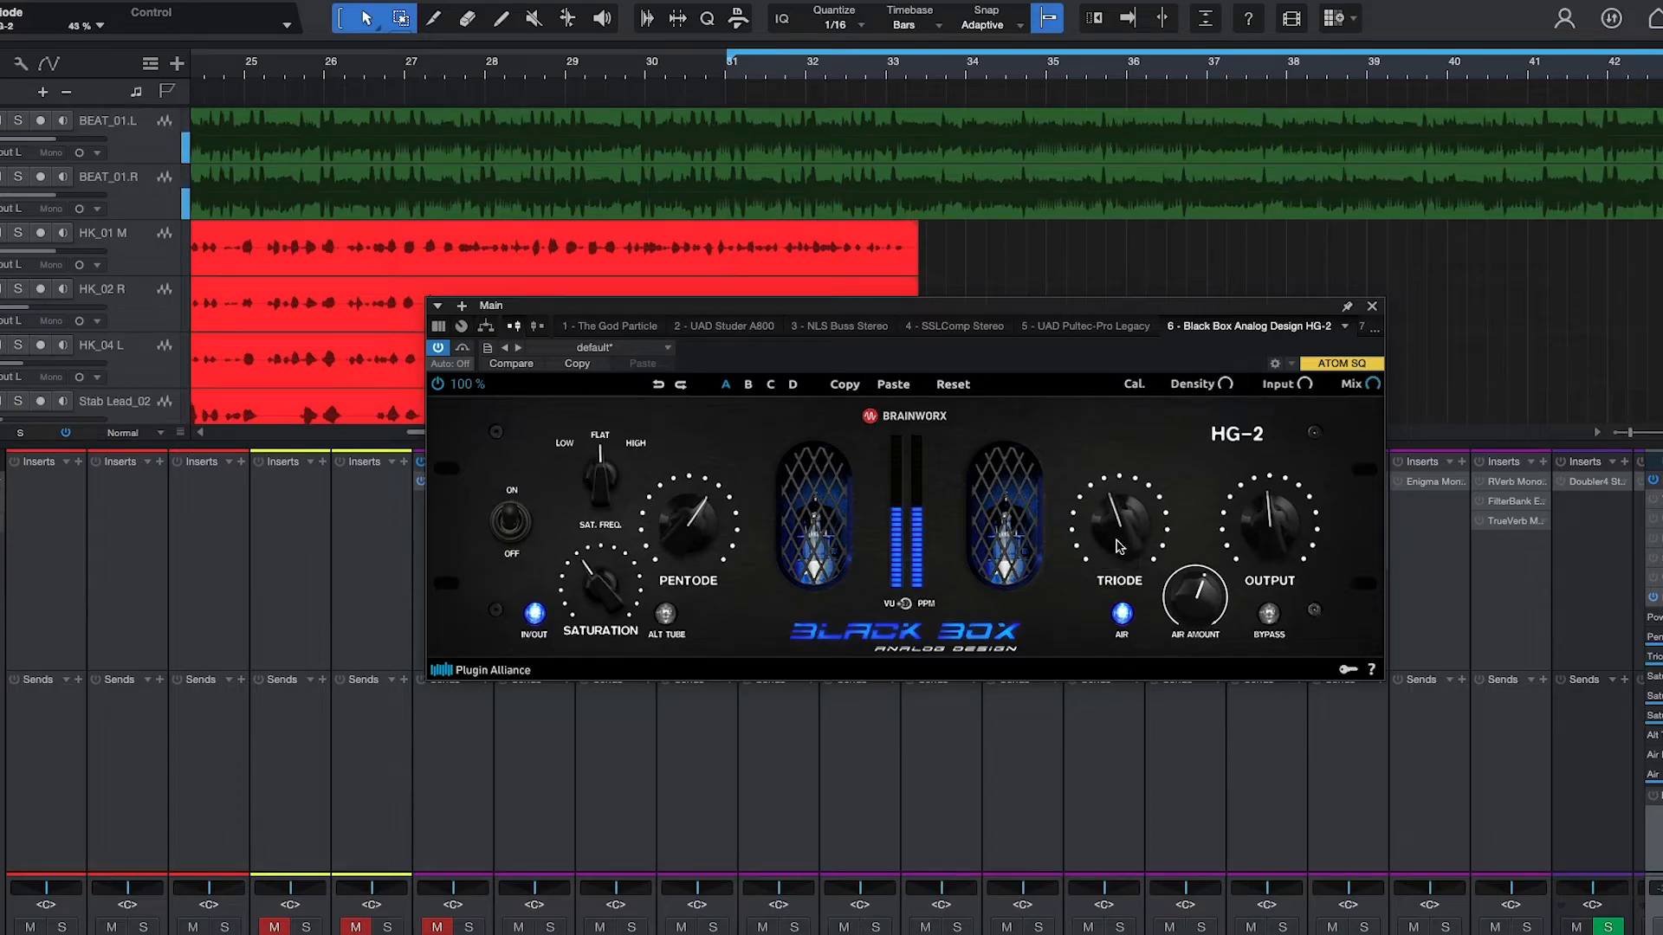
left_click(536, 617)
key("space")
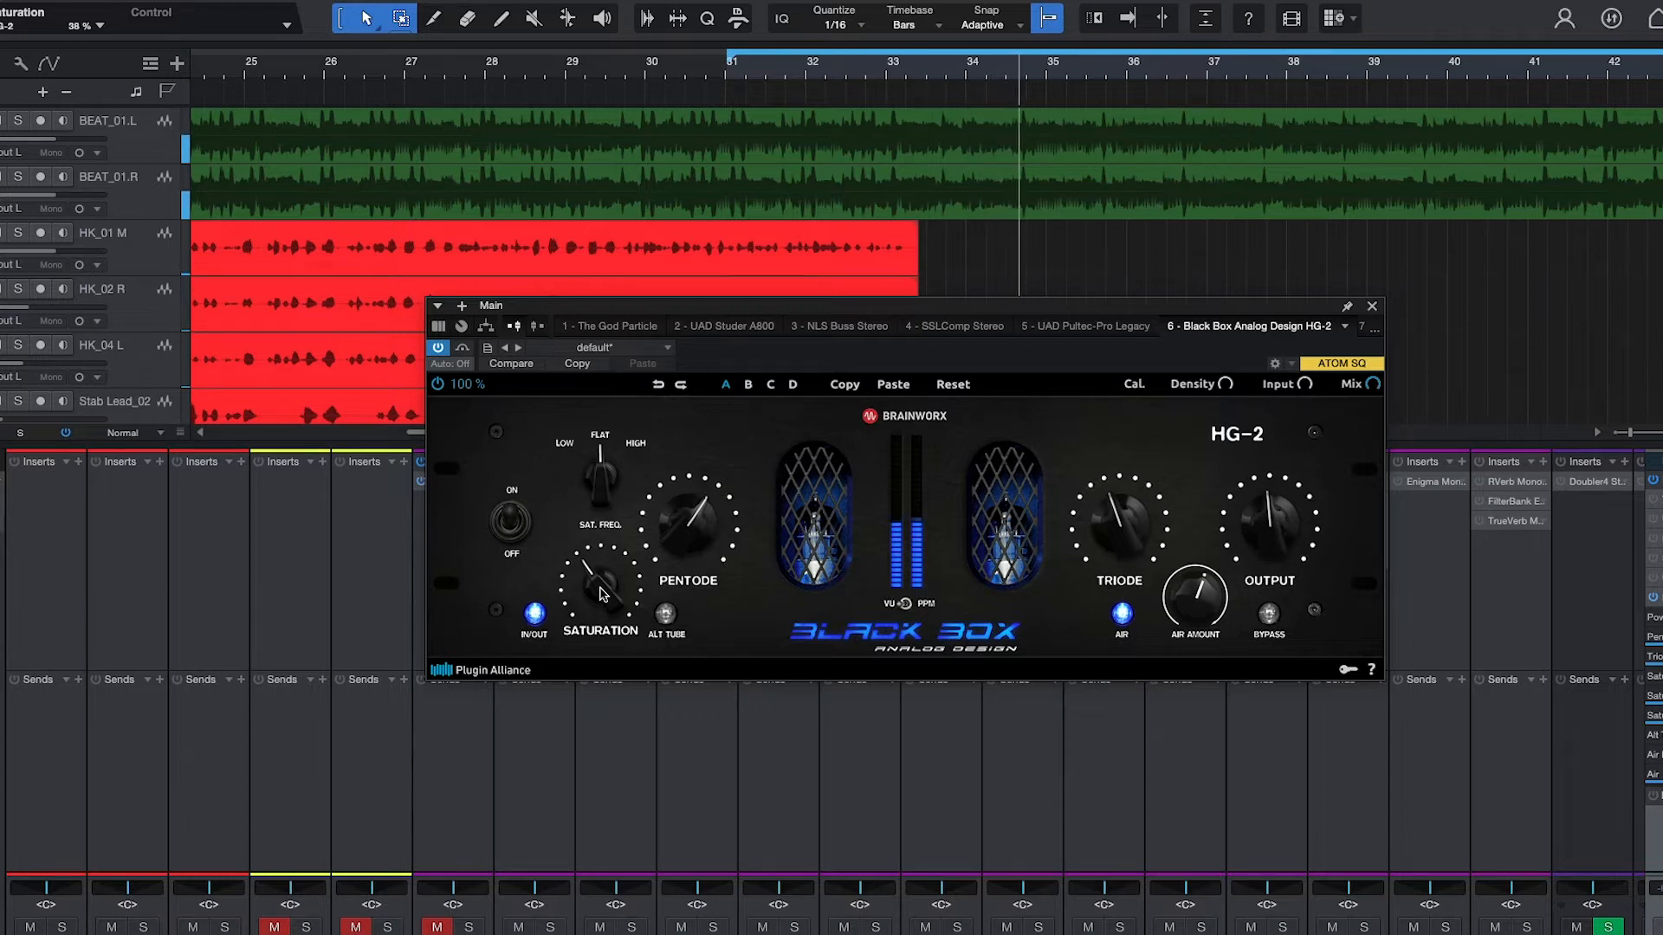
key("space")
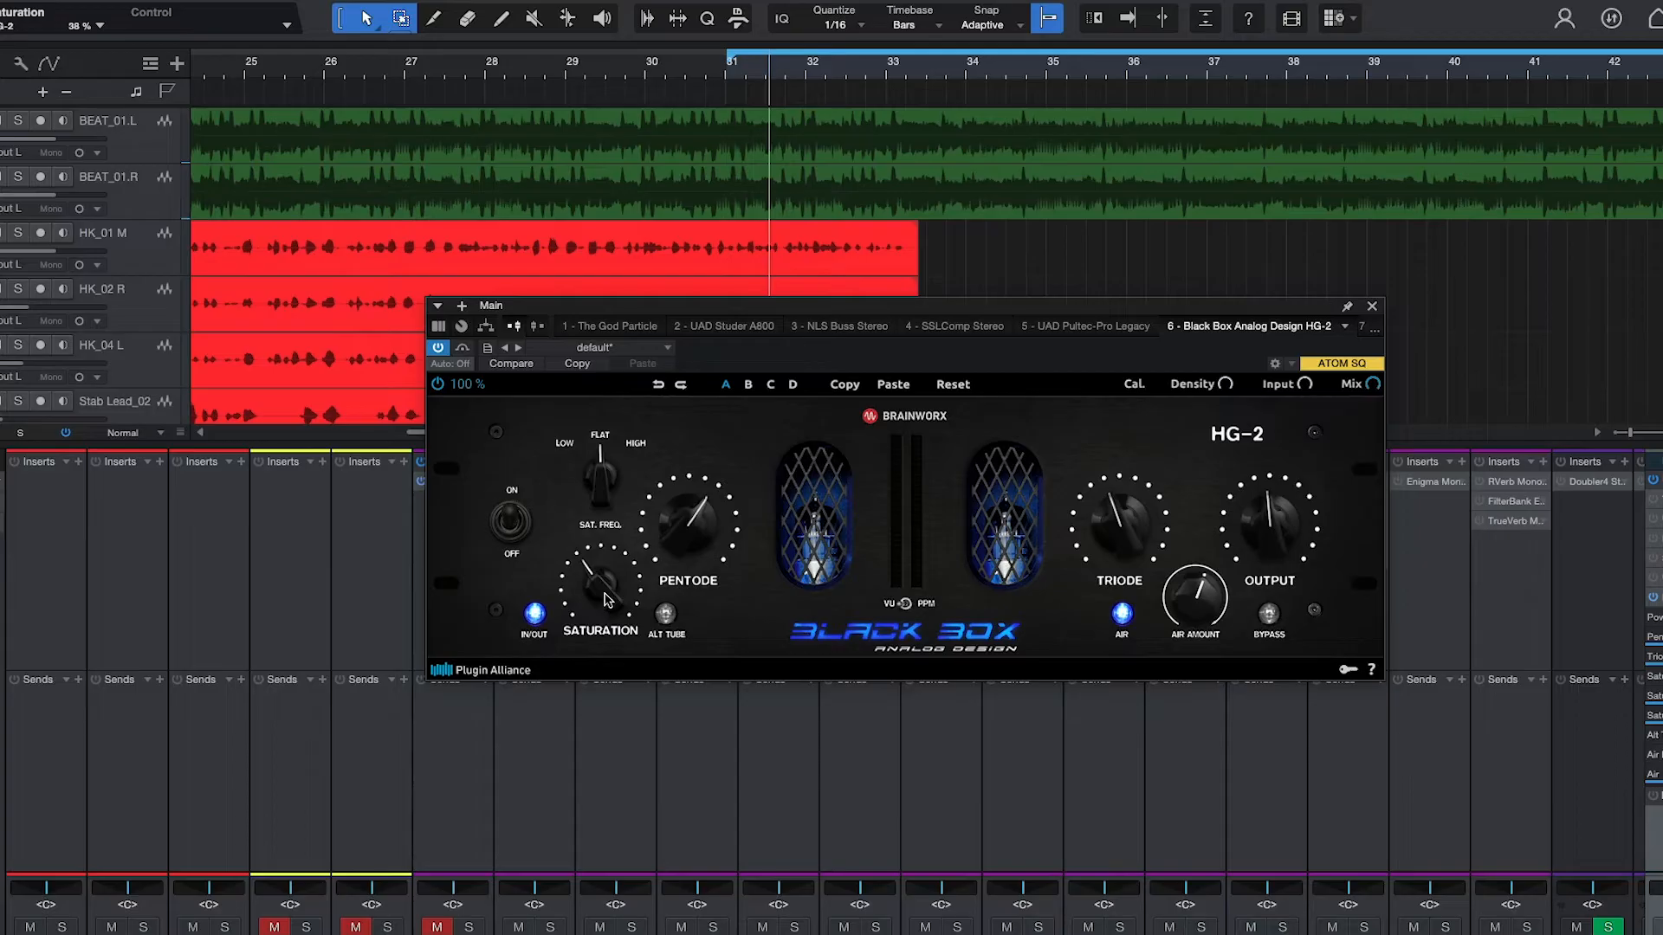
Play the loop repeatedly with the HG-2 bypassed and active to compare the driven and dry mix
left_click(462, 350)
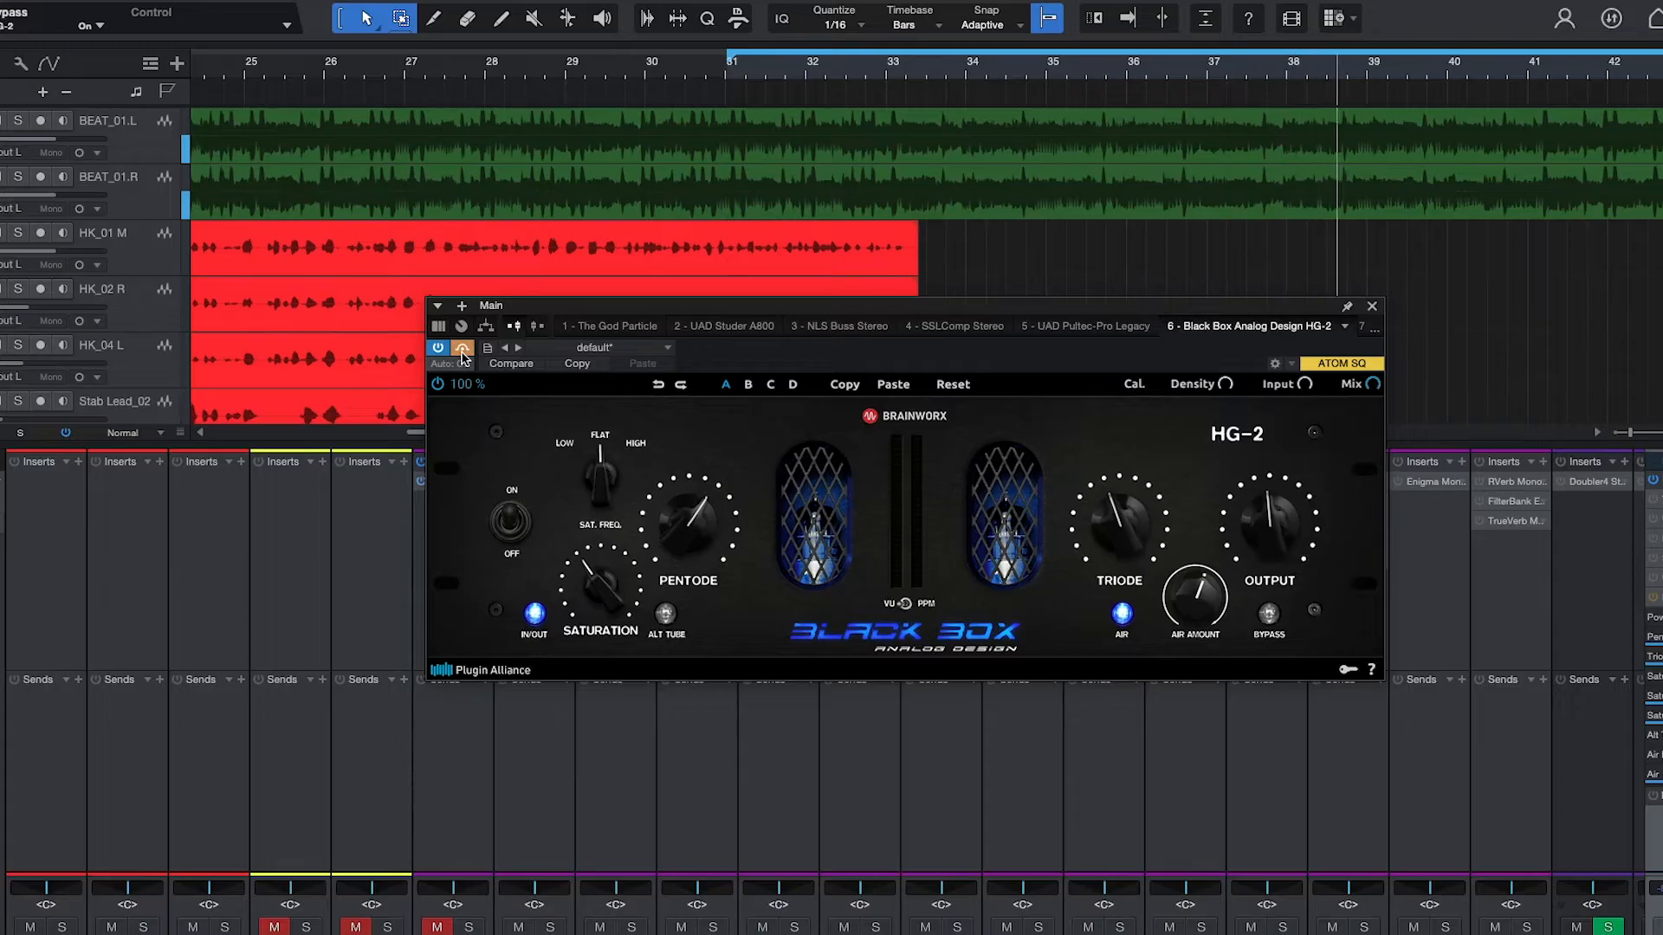
left_click(463, 349)
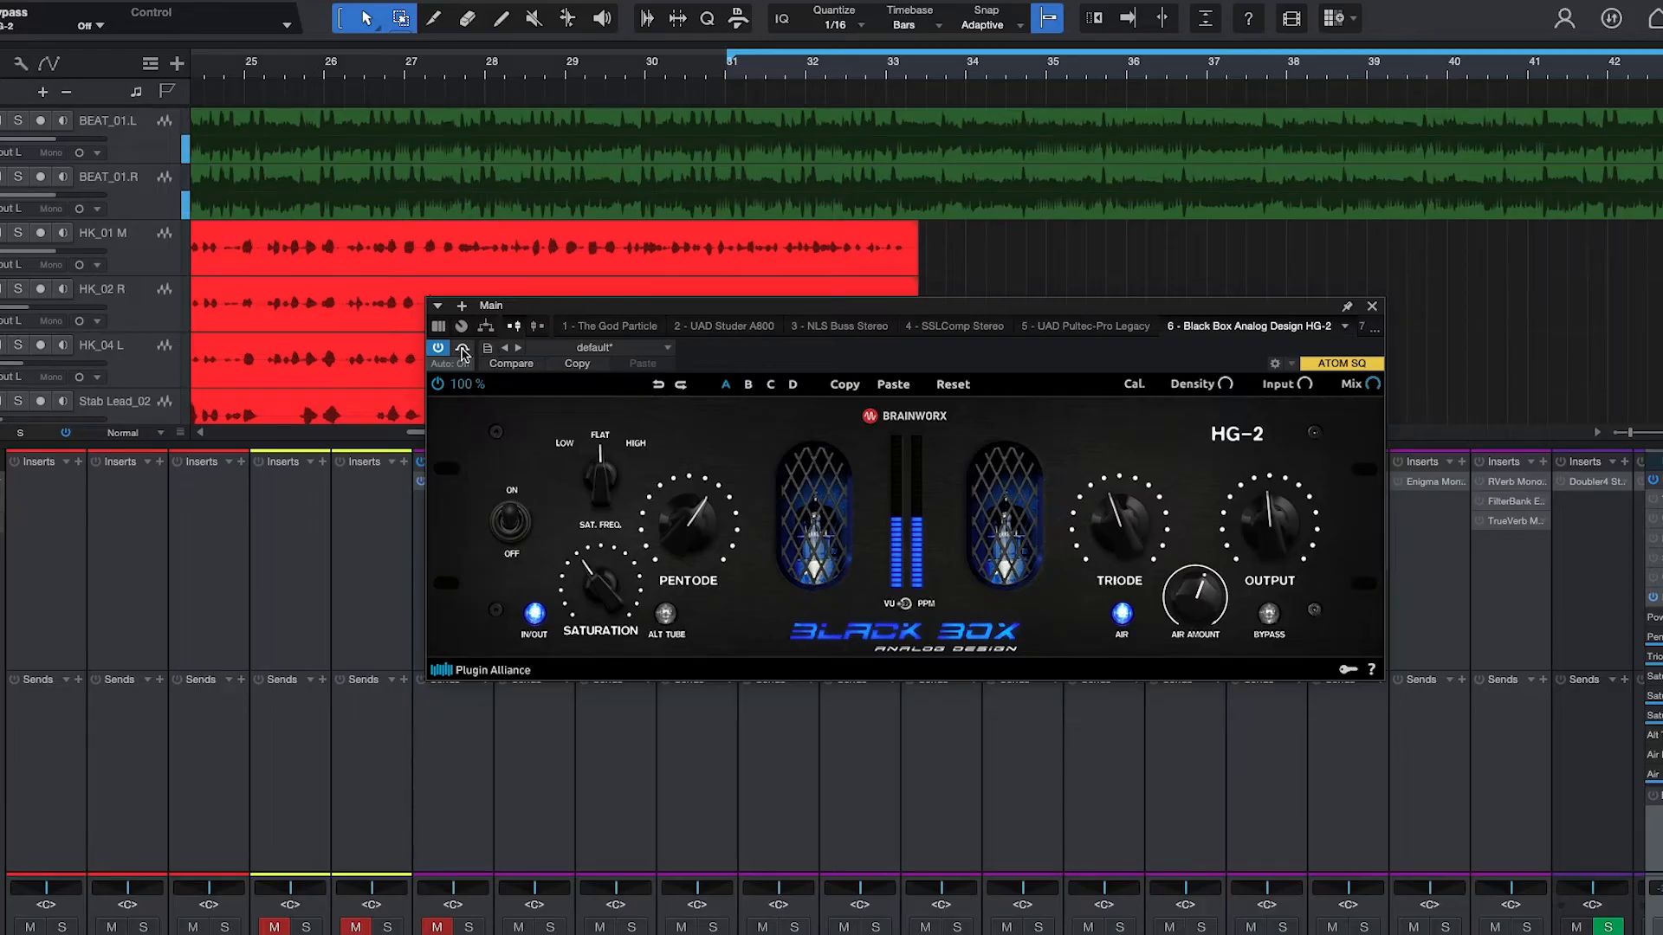
key("space")
left_click(463, 350)
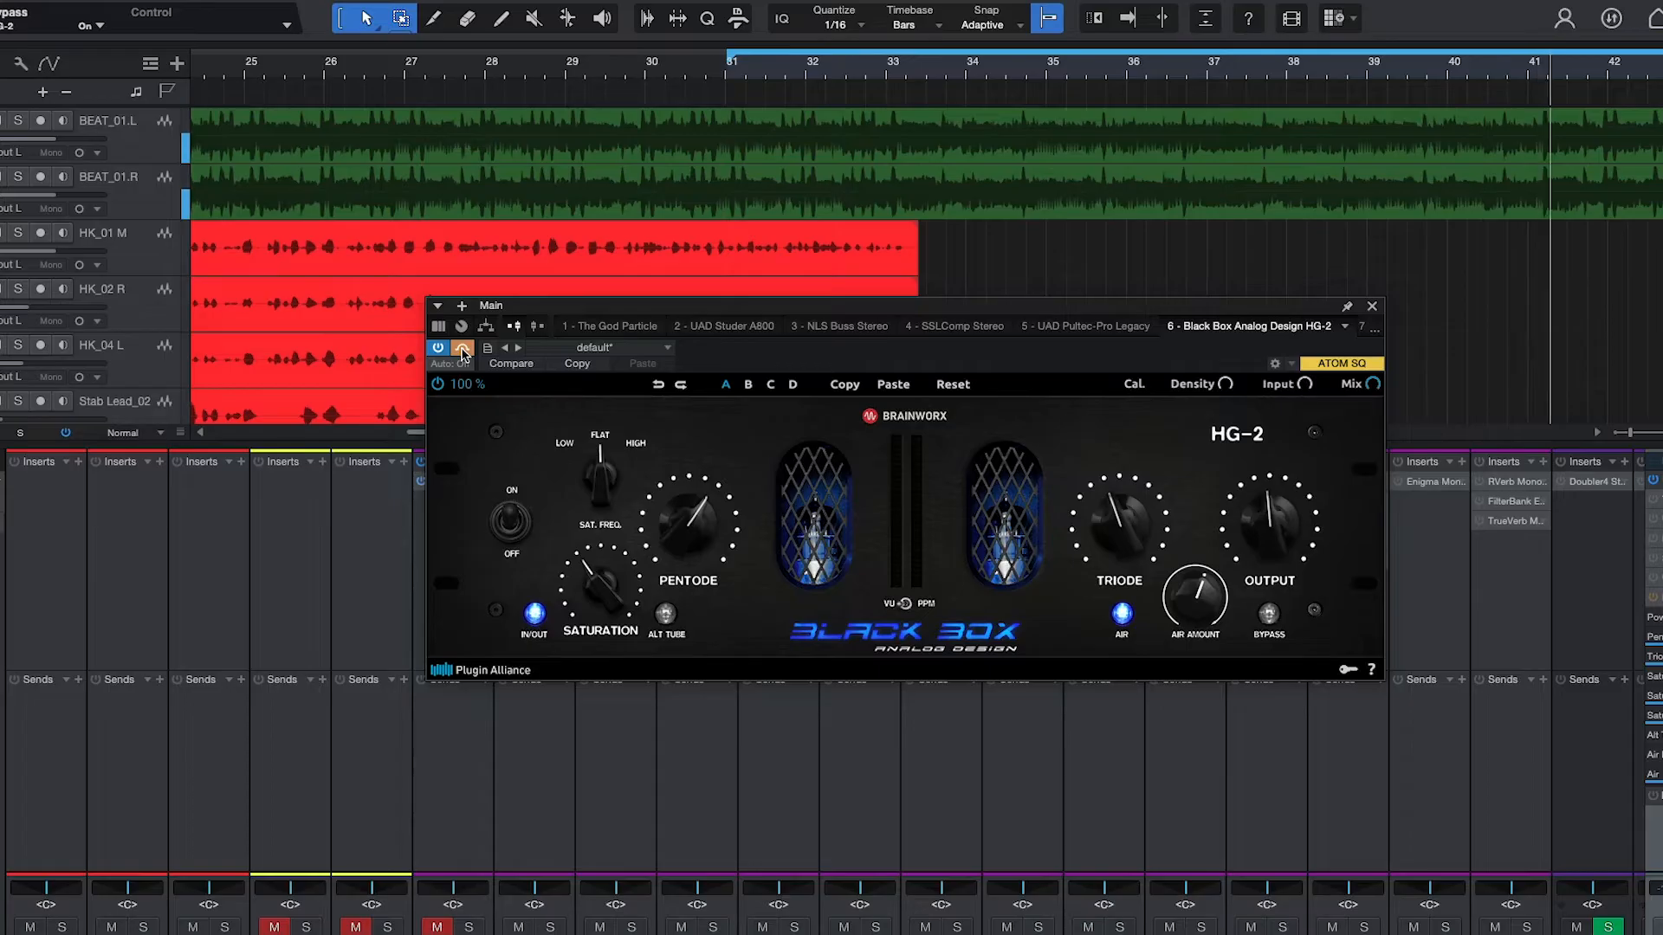
left_click(463, 348)
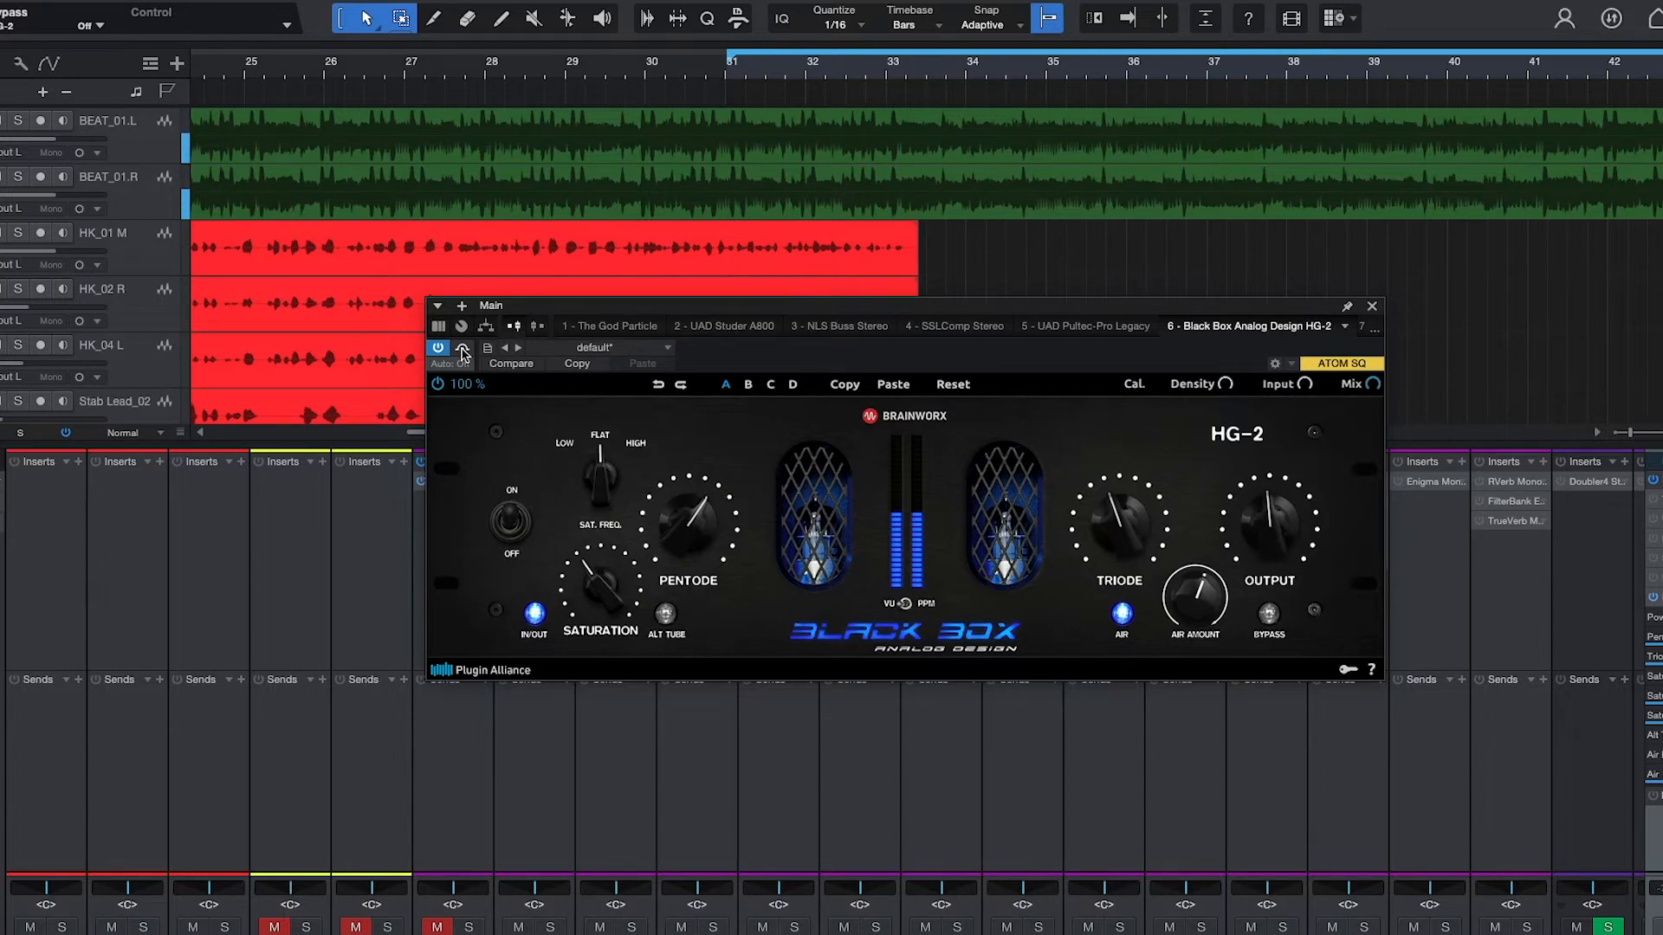
key("space")
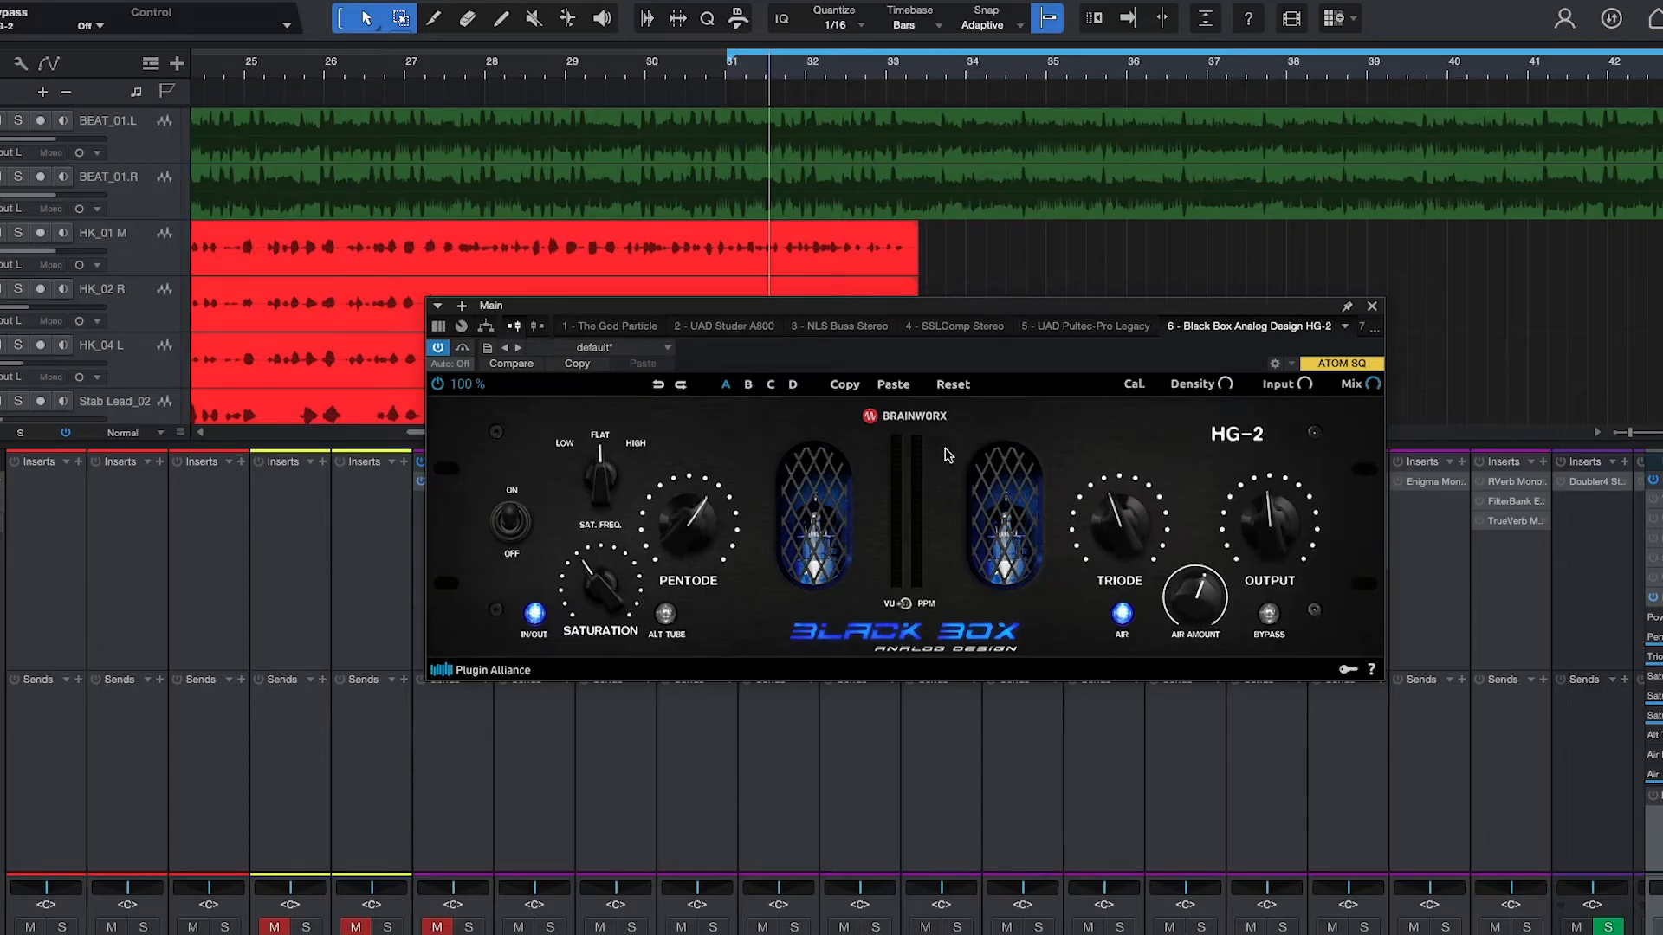
Sweep the Air Amount from 0% up to 100% during playback to hear its range, and stop playback
left_click_drag(1208, 582, 1206, 602)
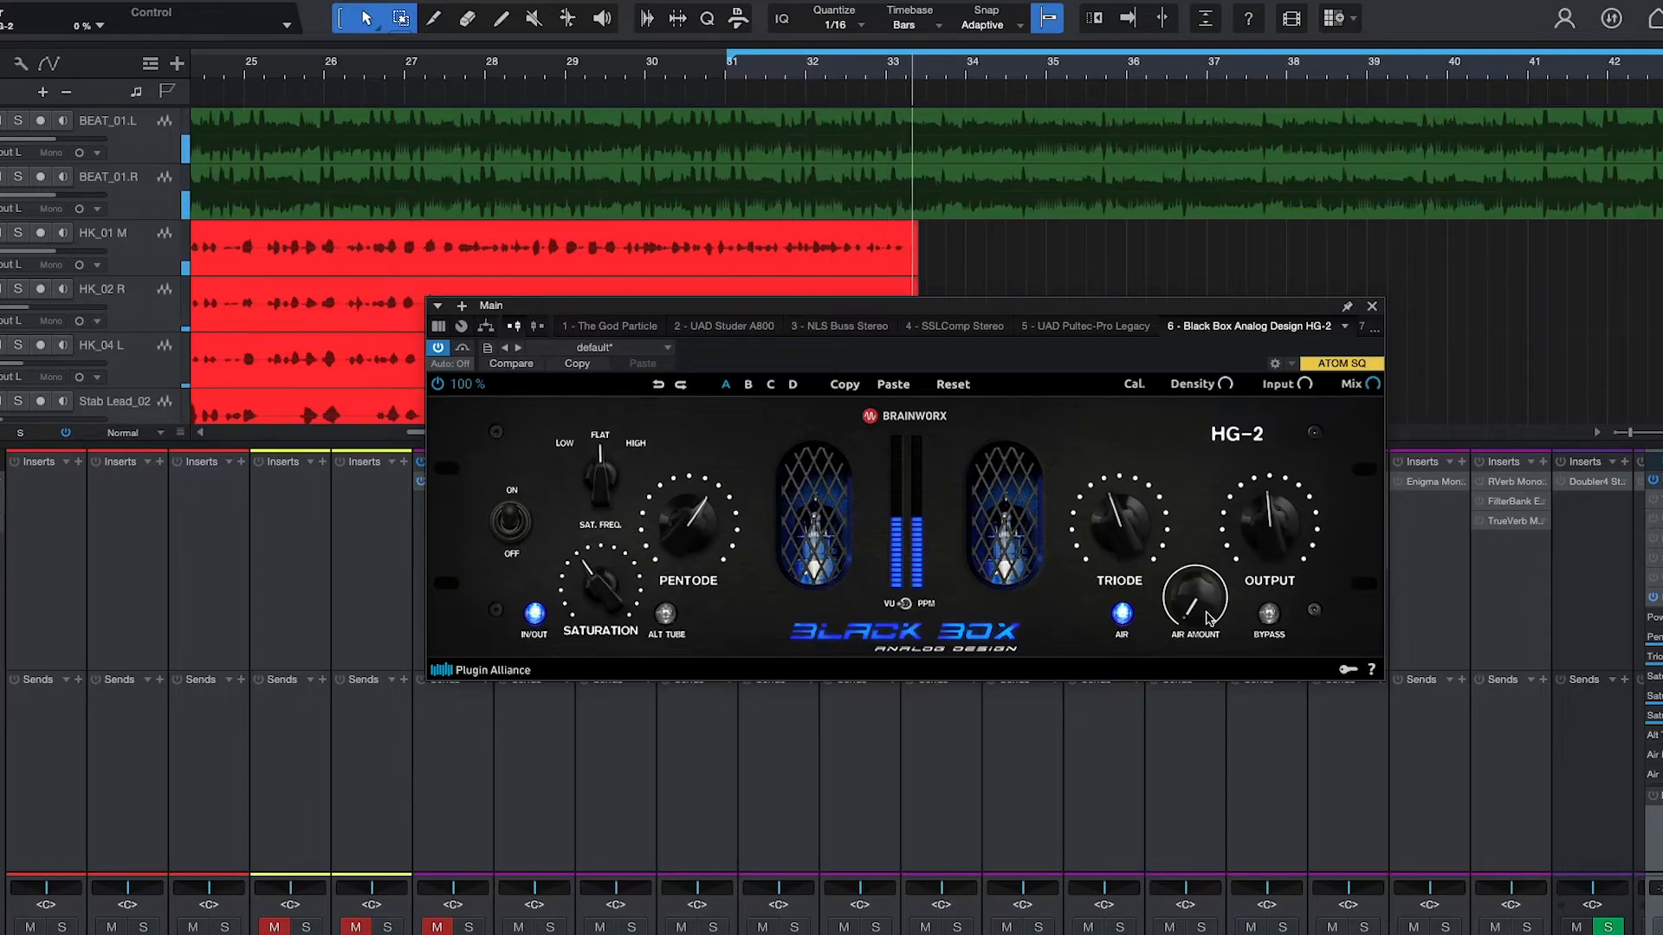
left_click_drag(1202, 622, 1190, 594)
scroll(1190, 595, "up", 10)
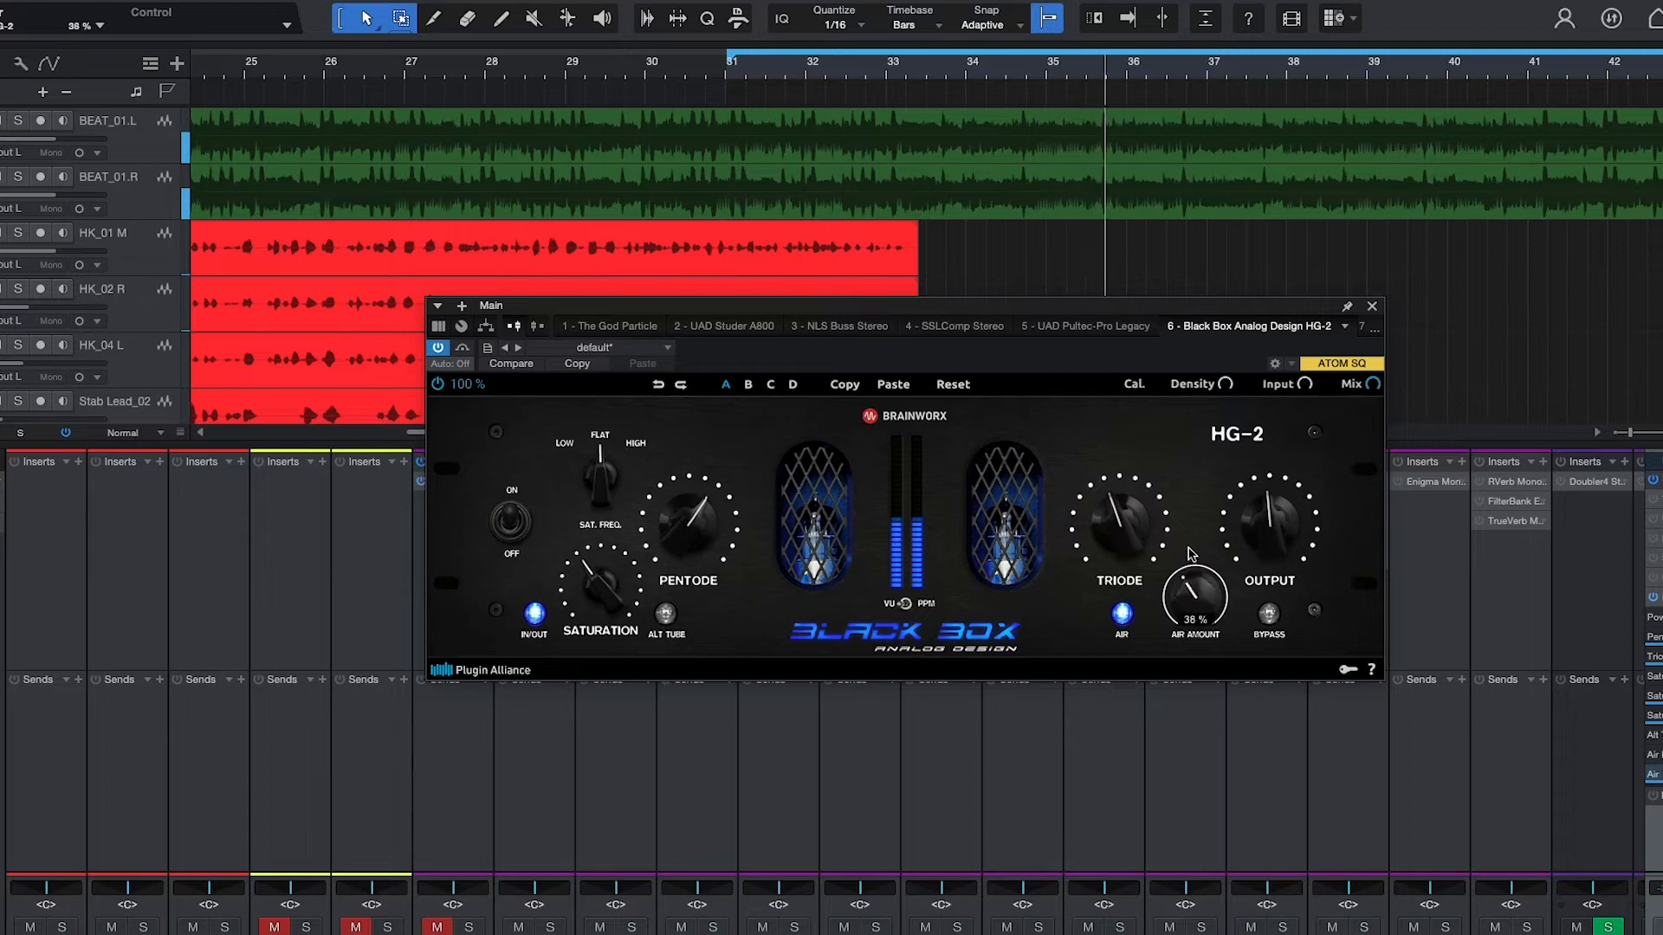
scroll(1191, 595, "up", 15)
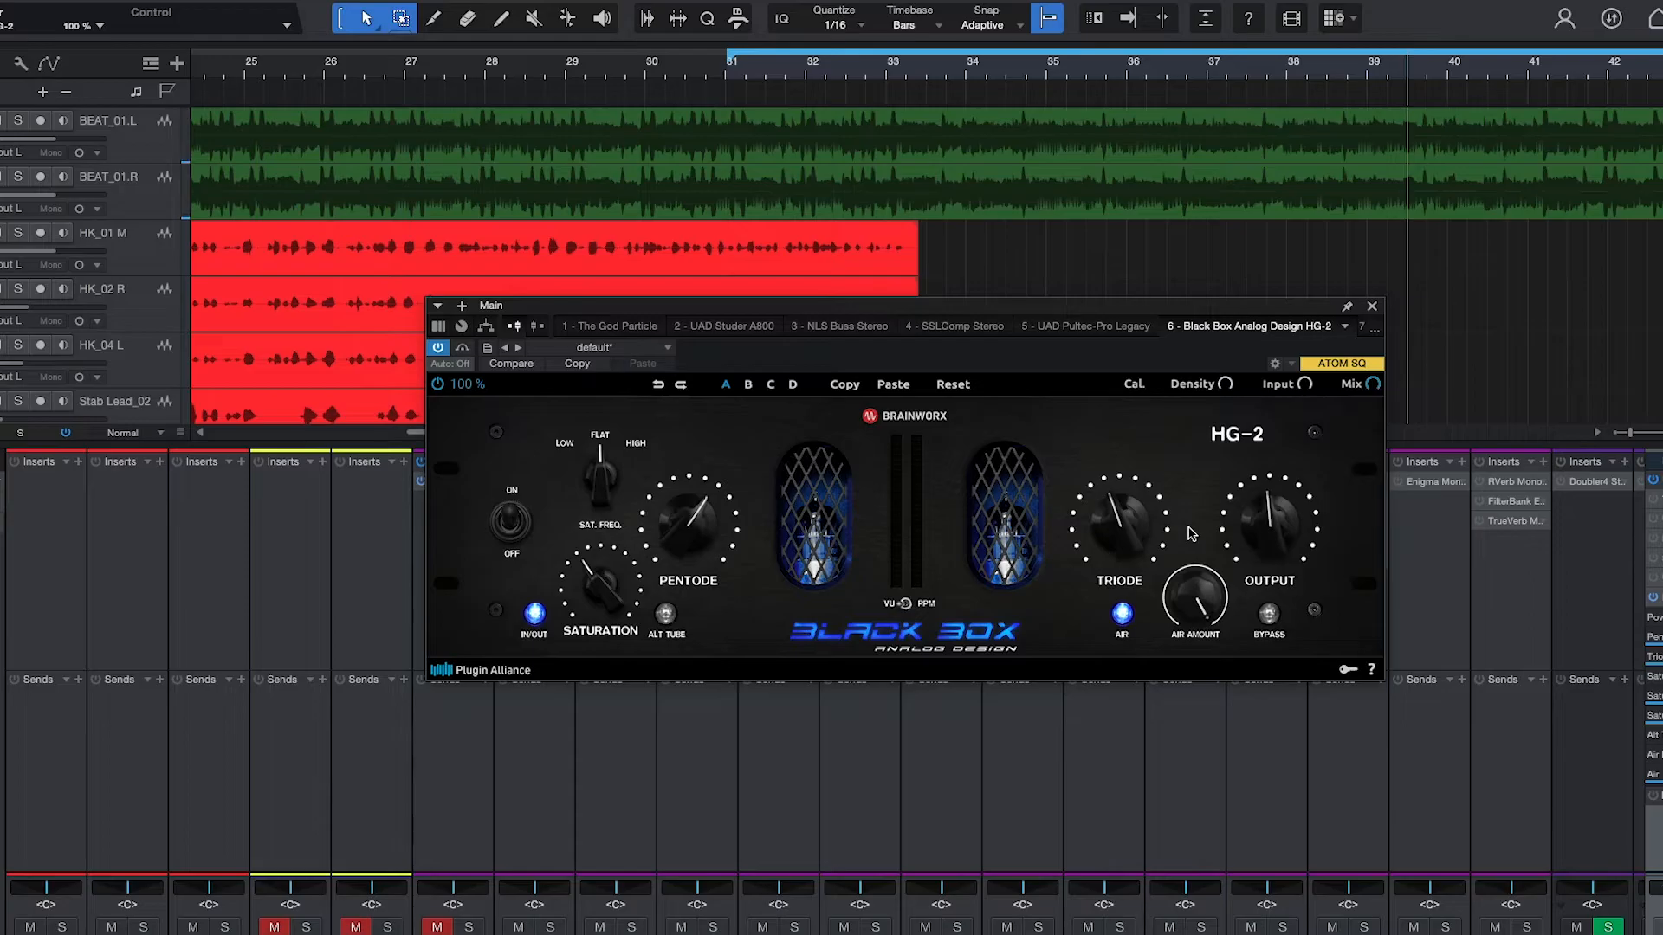
key("space")
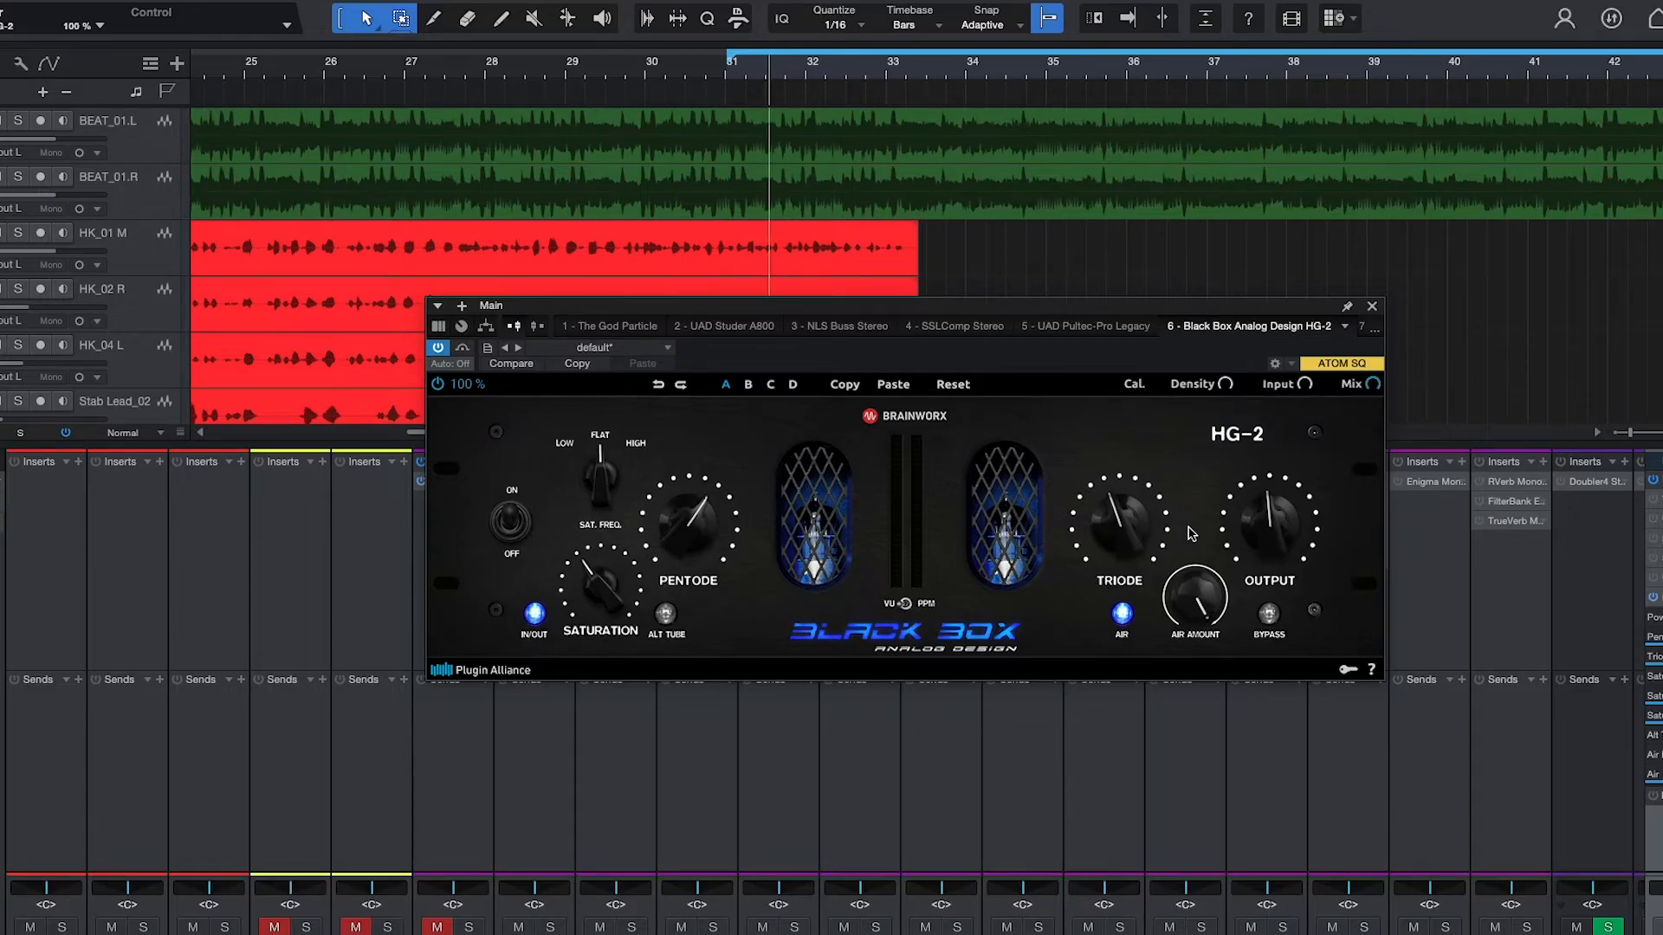
Bring the Air Amount back to just above its midpoint and compare the loop with the plug-in bypassed and active
mouse_move(1198, 604)
left_click_drag(1198, 604, 1233, 714)
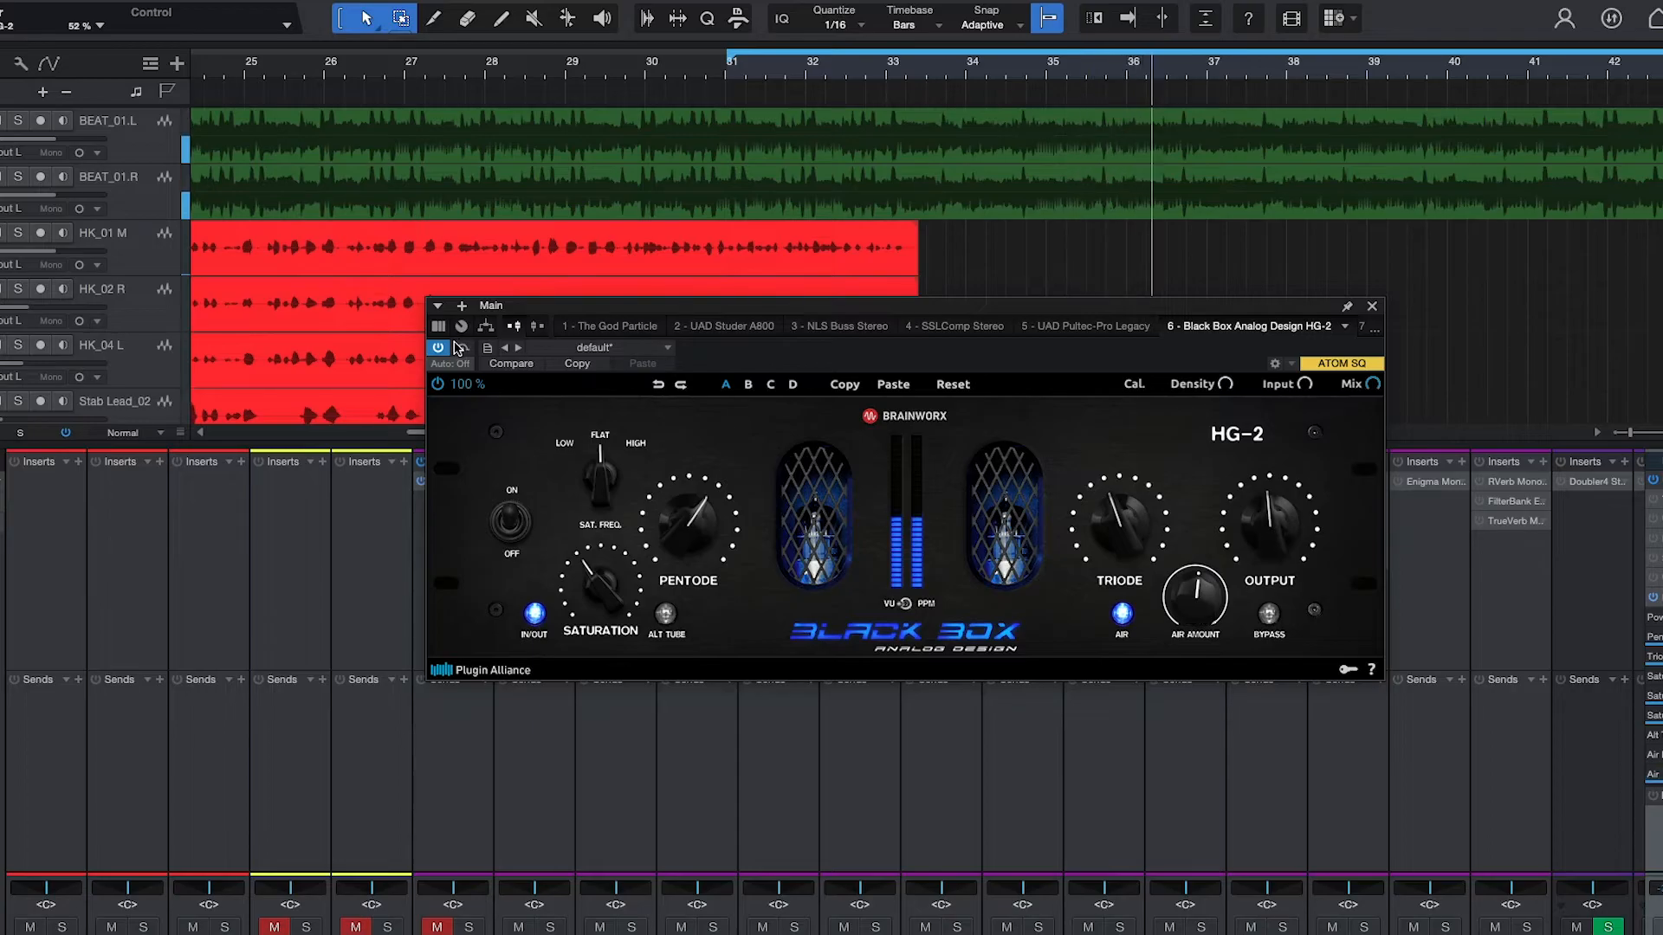
left_click(462, 347)
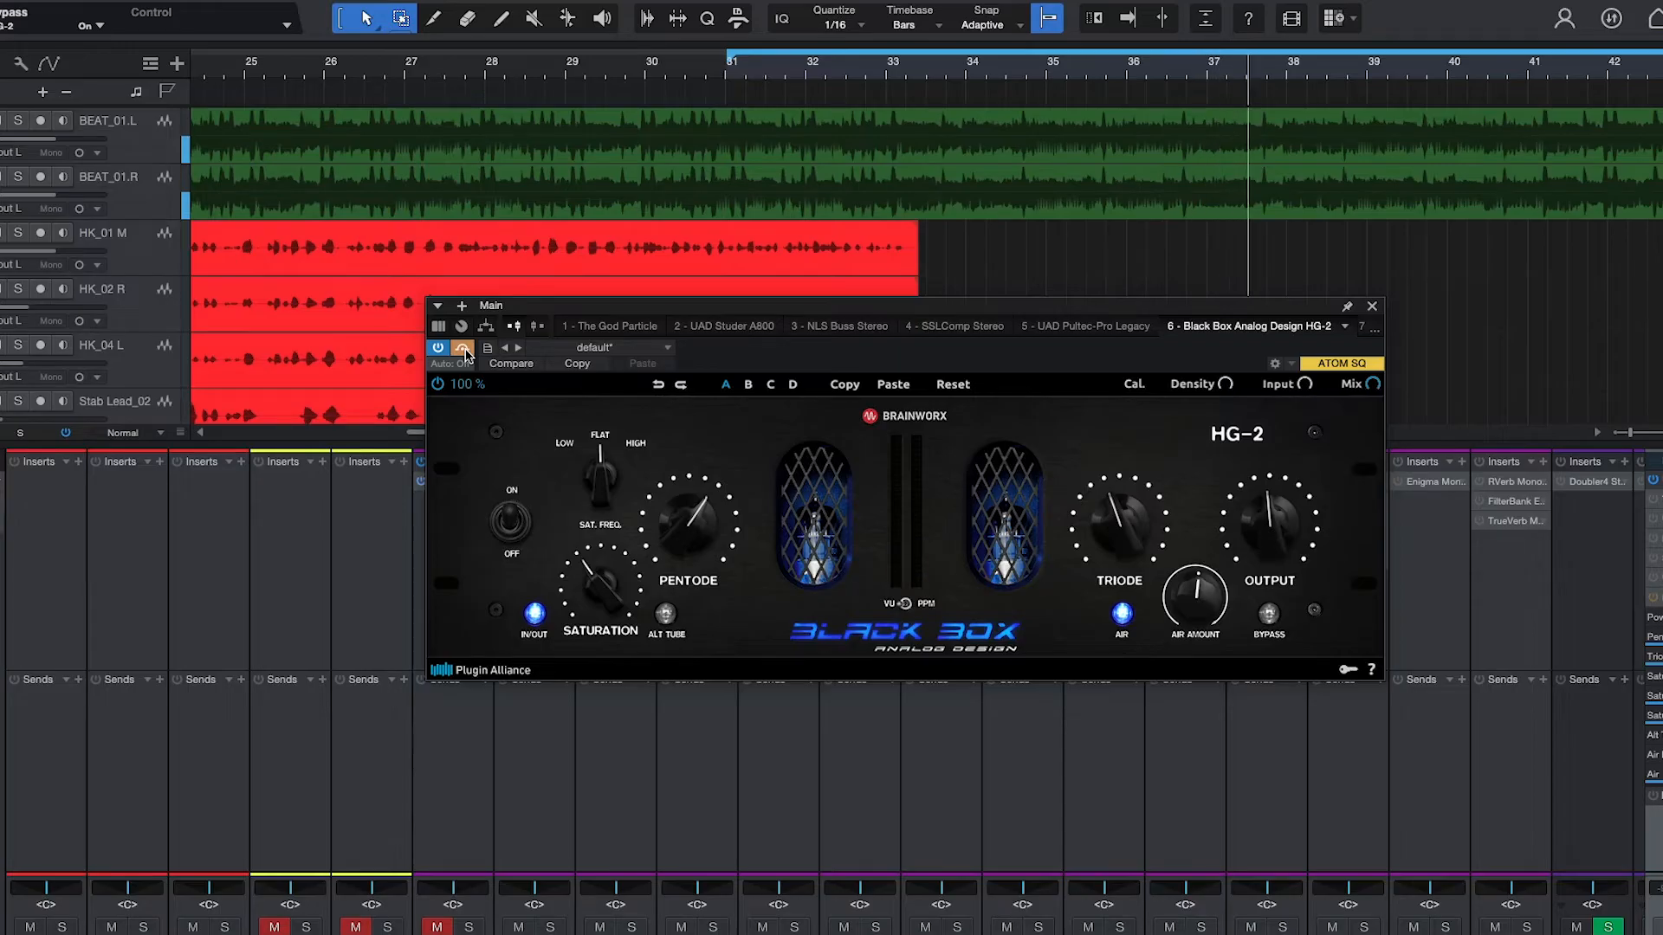
left_click(464, 348)
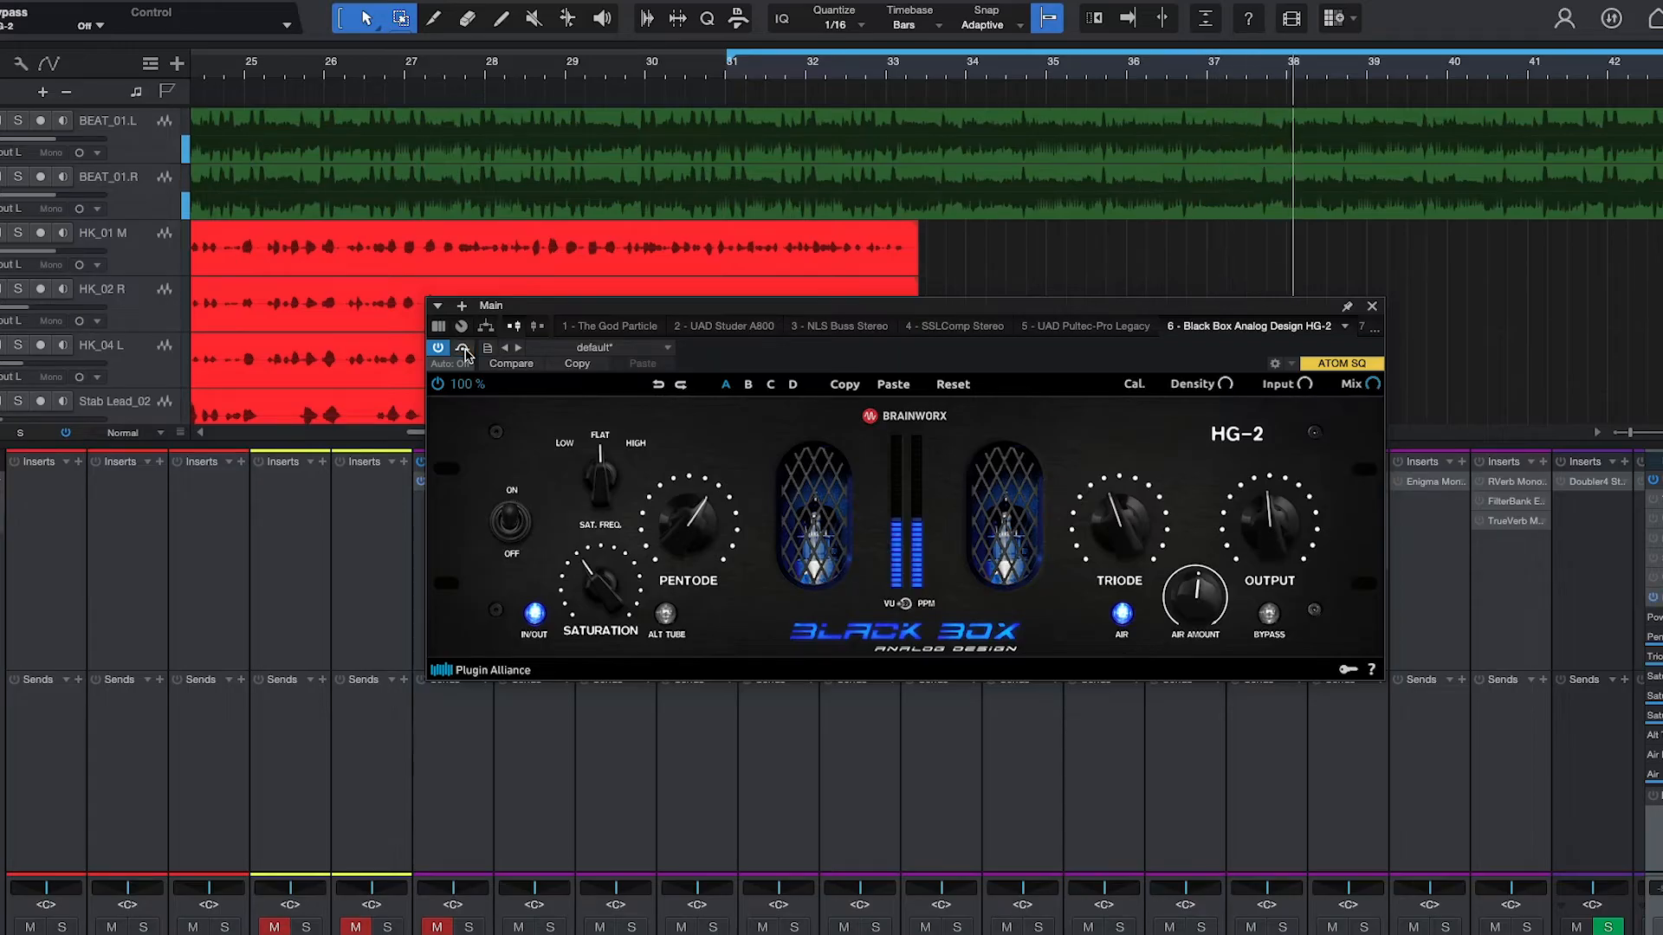
Set Saturation to 39%, raise the Pentode slightly and stop playback
left_click(1201, 611)
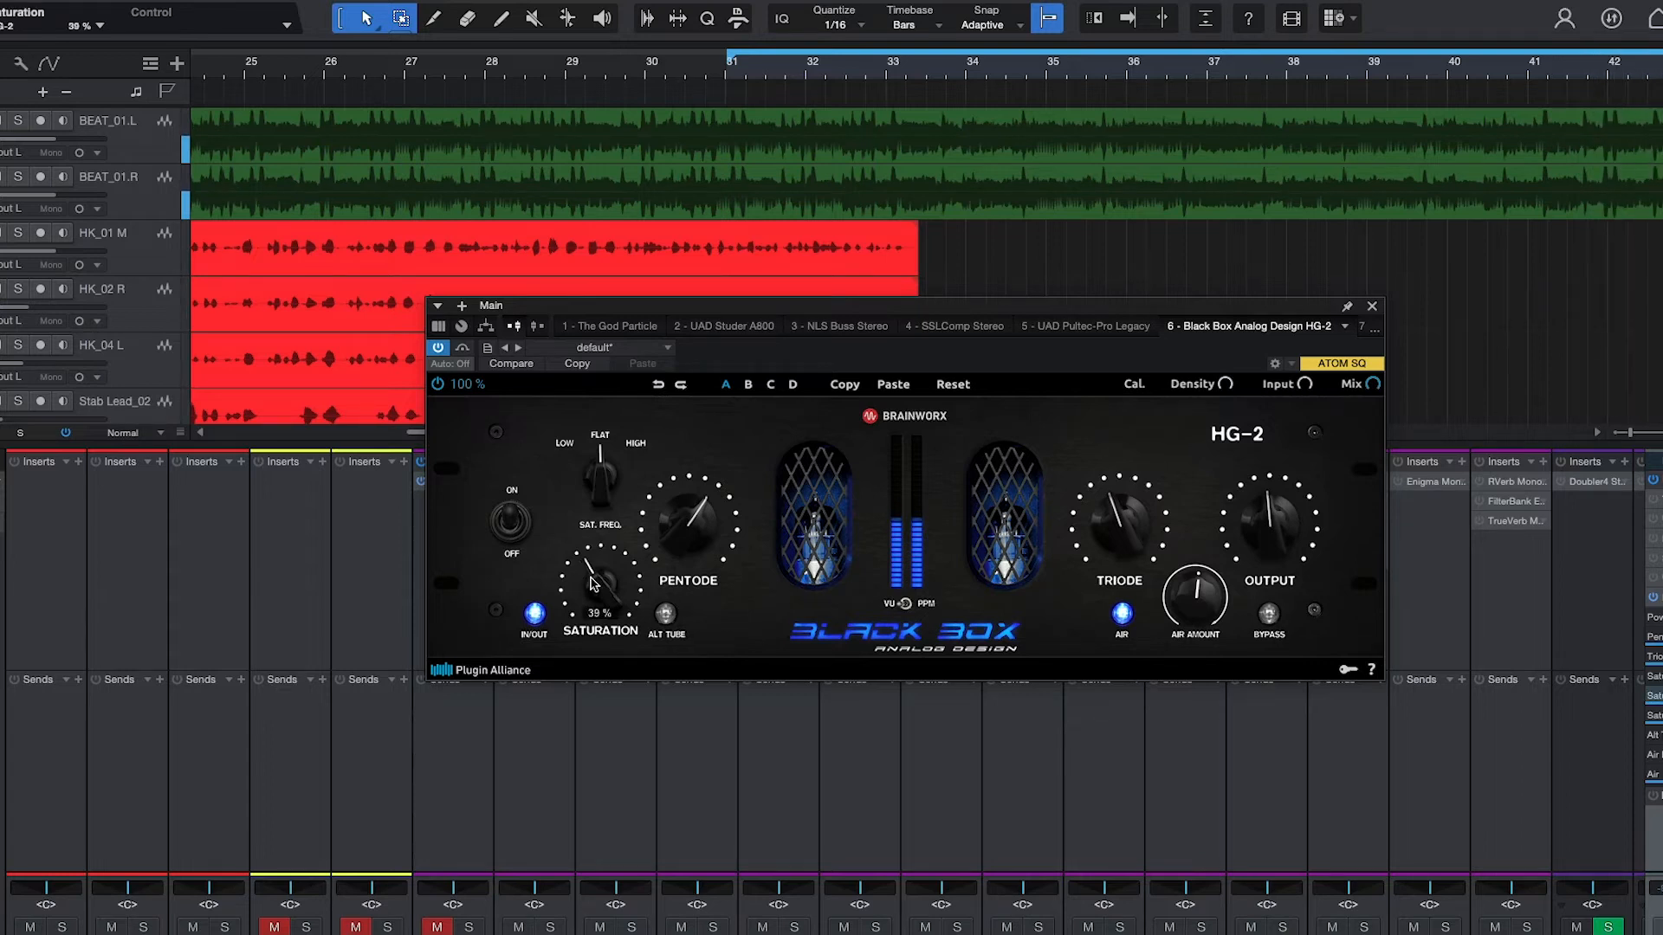
mouse_move(689, 536)
key("space")
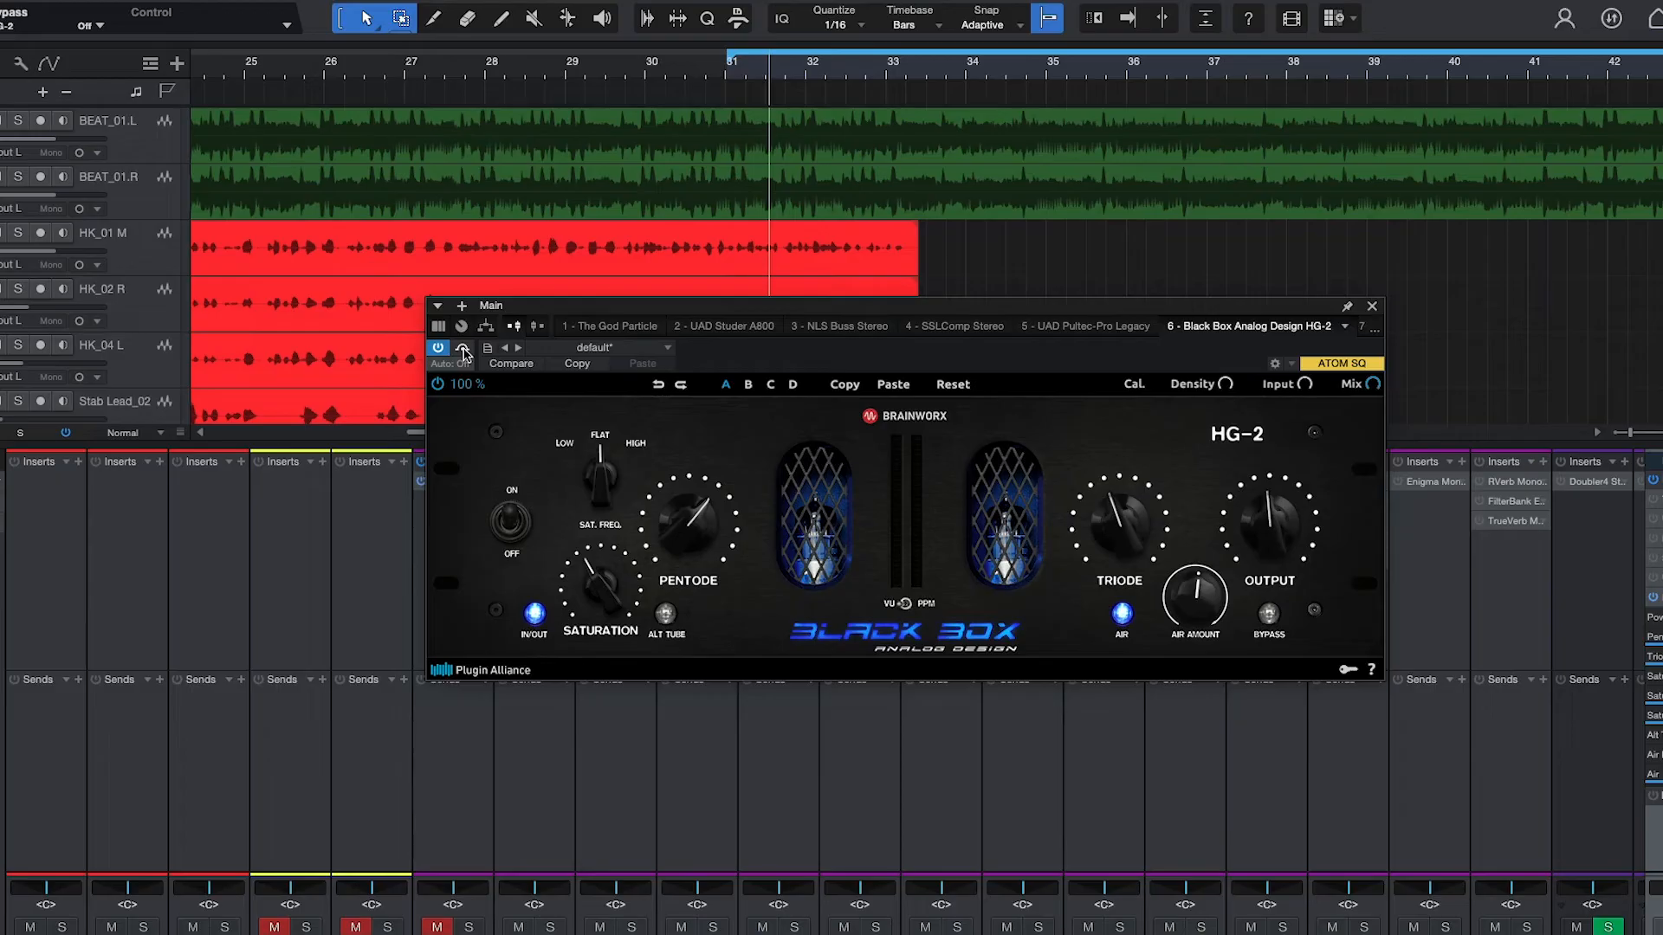
Play the loop and set the HG-2's Output to 44%
key("space")
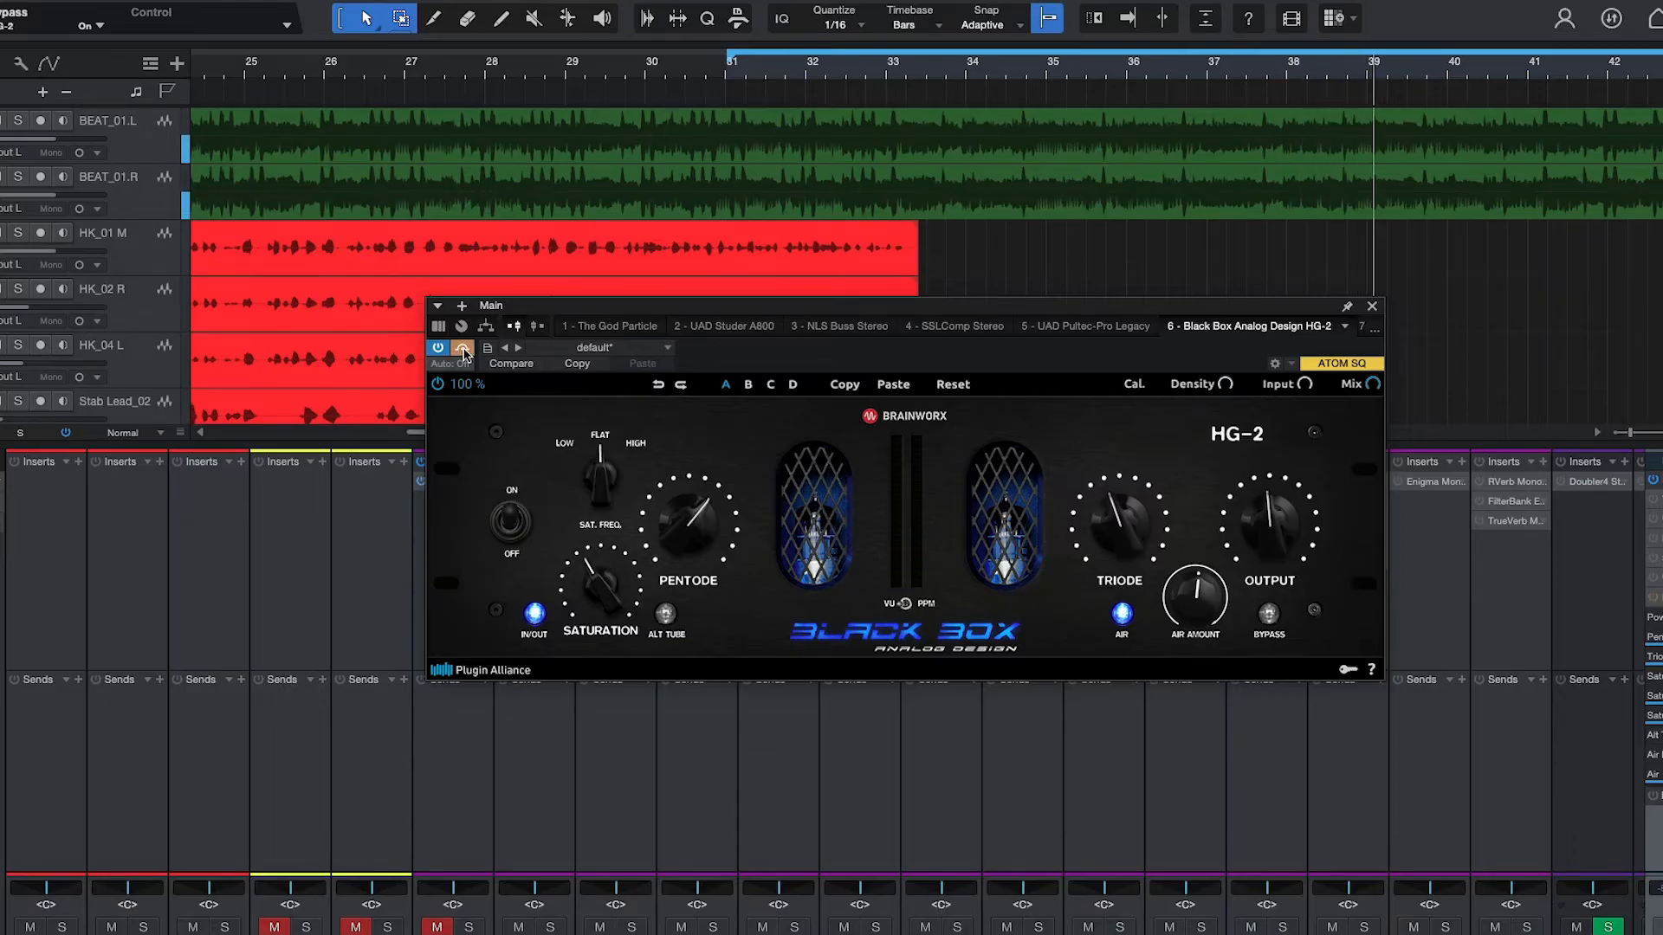
left_click(464, 347)
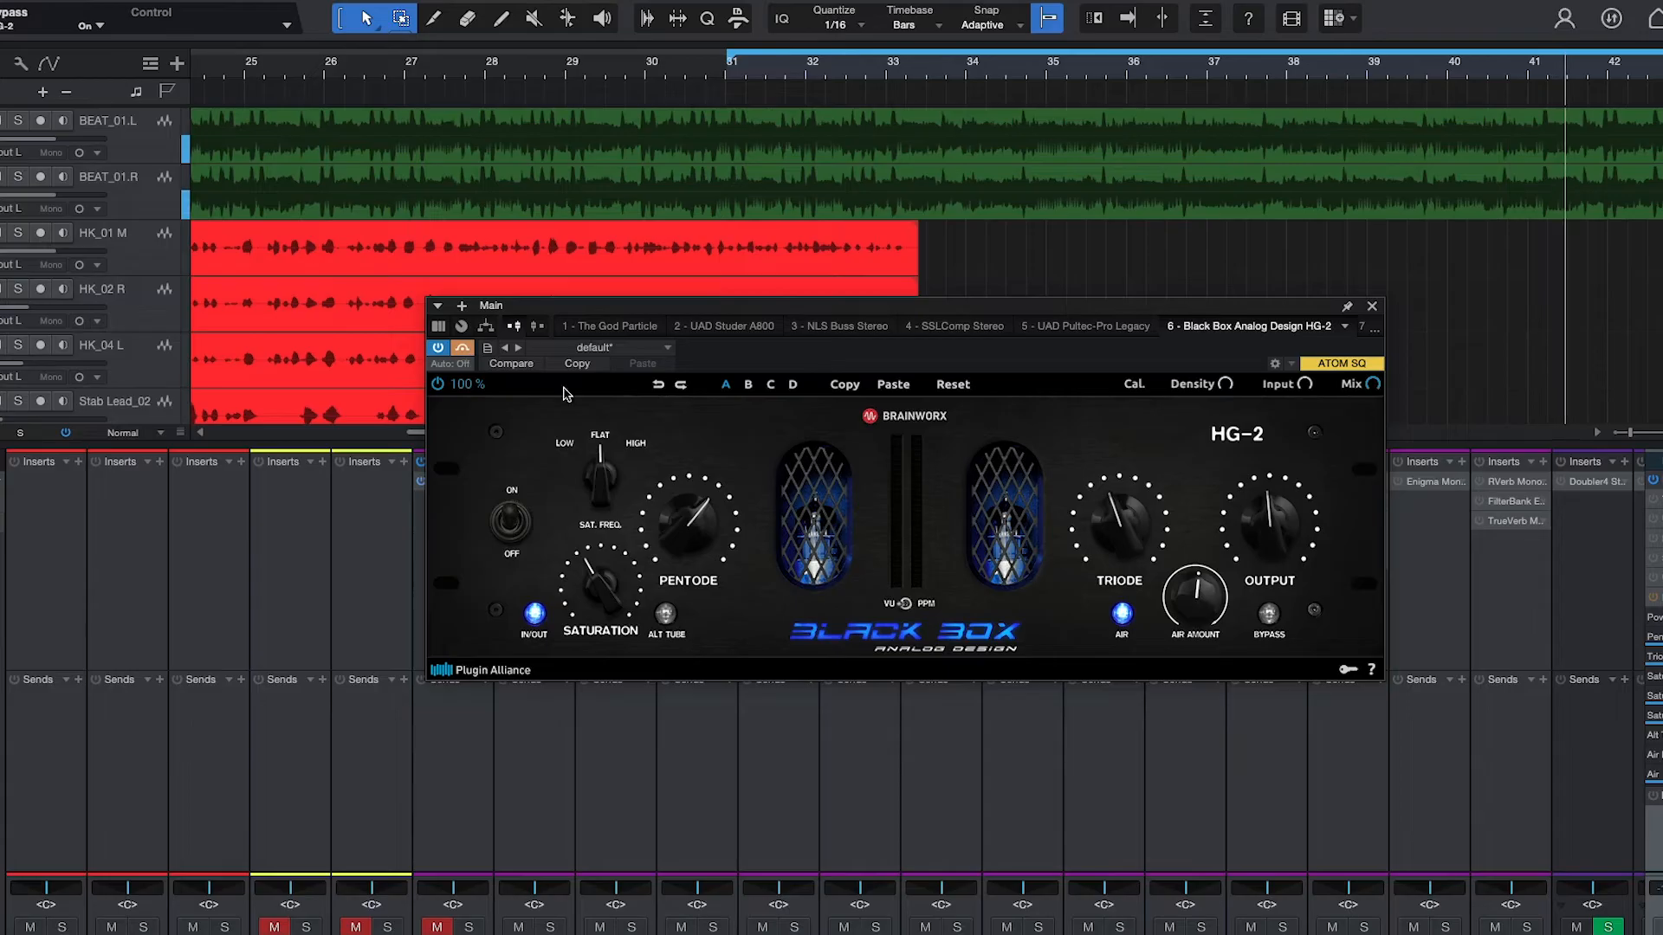
left_click_drag(1265, 537, 1269, 546)
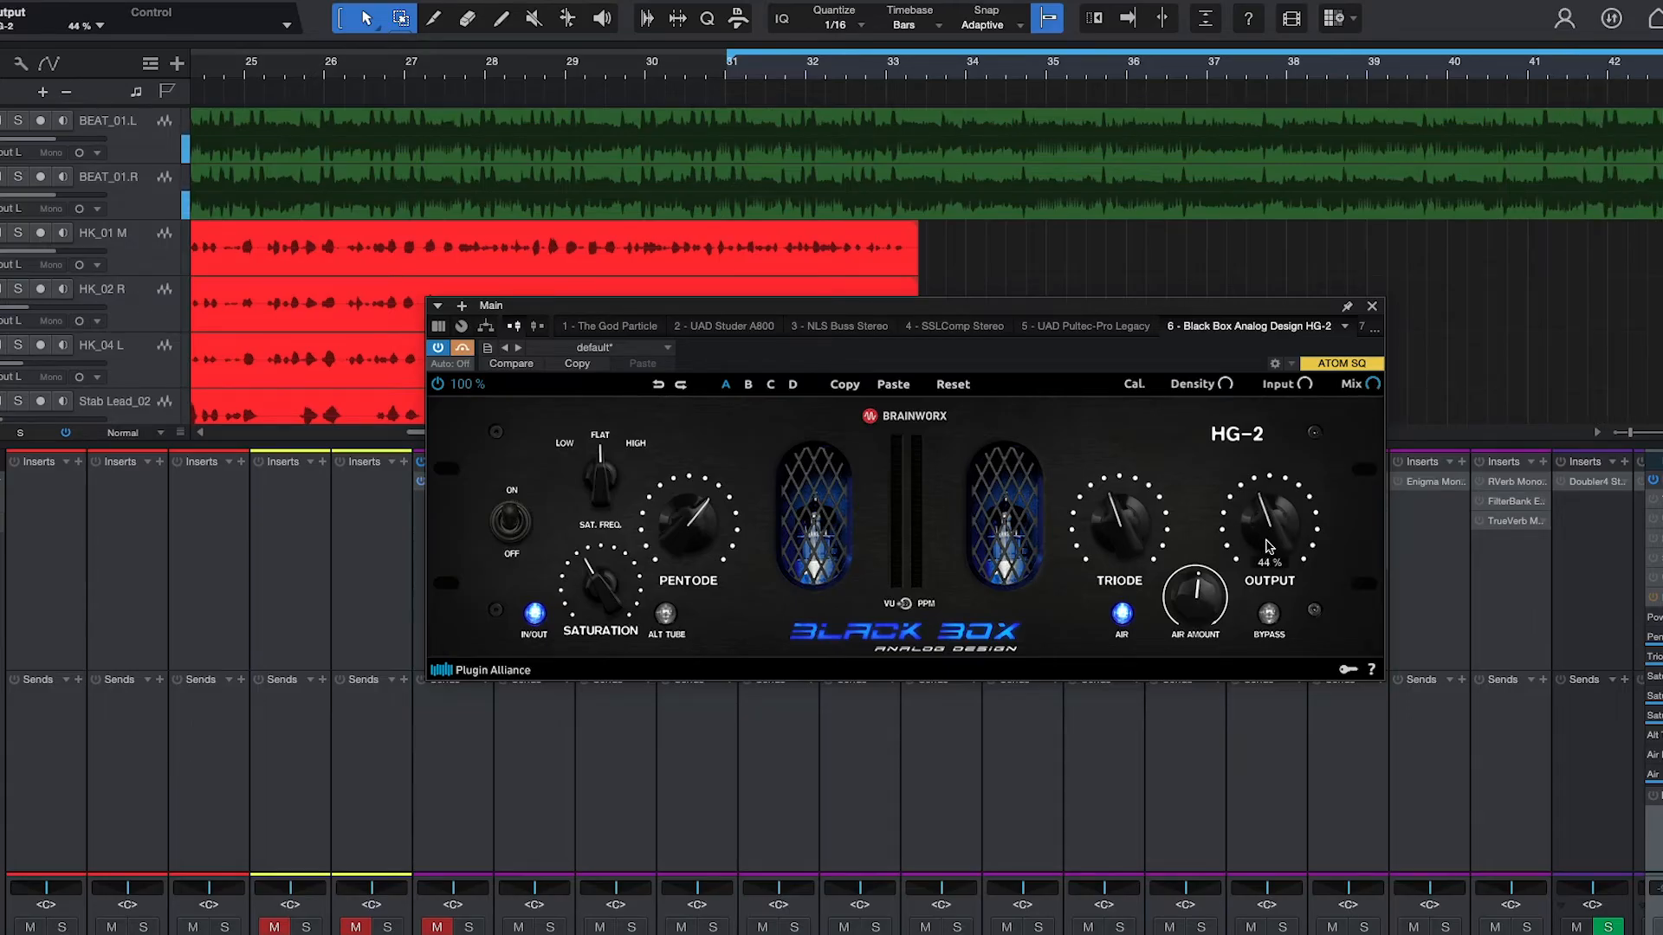
Toggle the HG-2's bypass during playback to compare the mix with and without the adjusted Output level
left_click(463, 350)
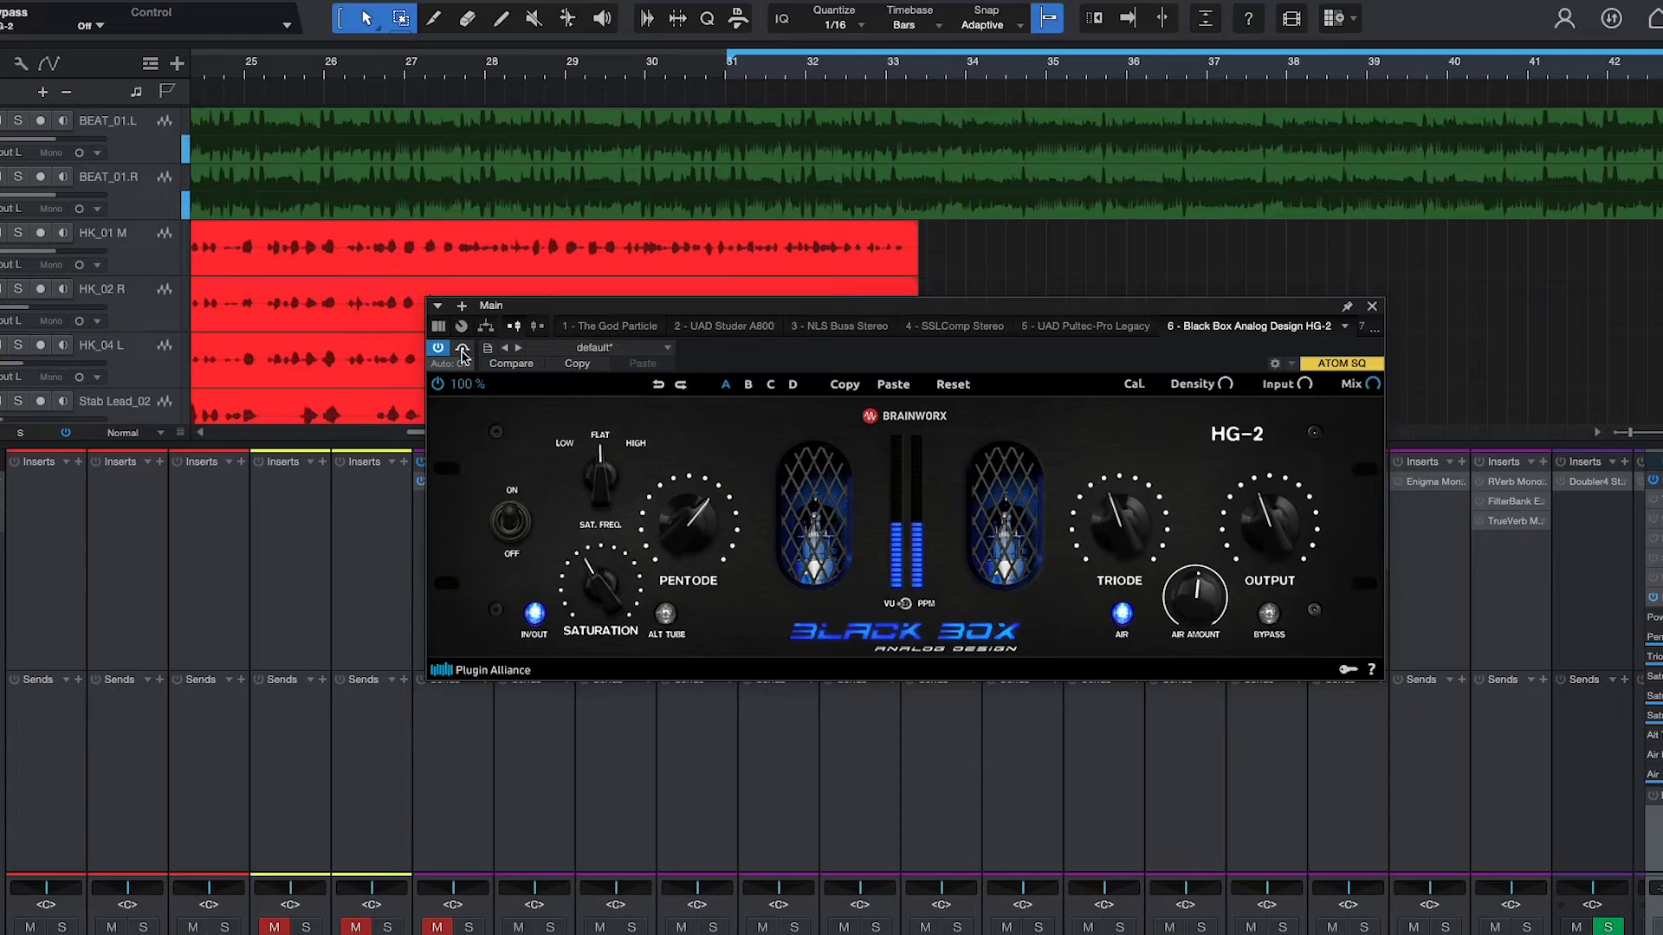
left_click(463, 349)
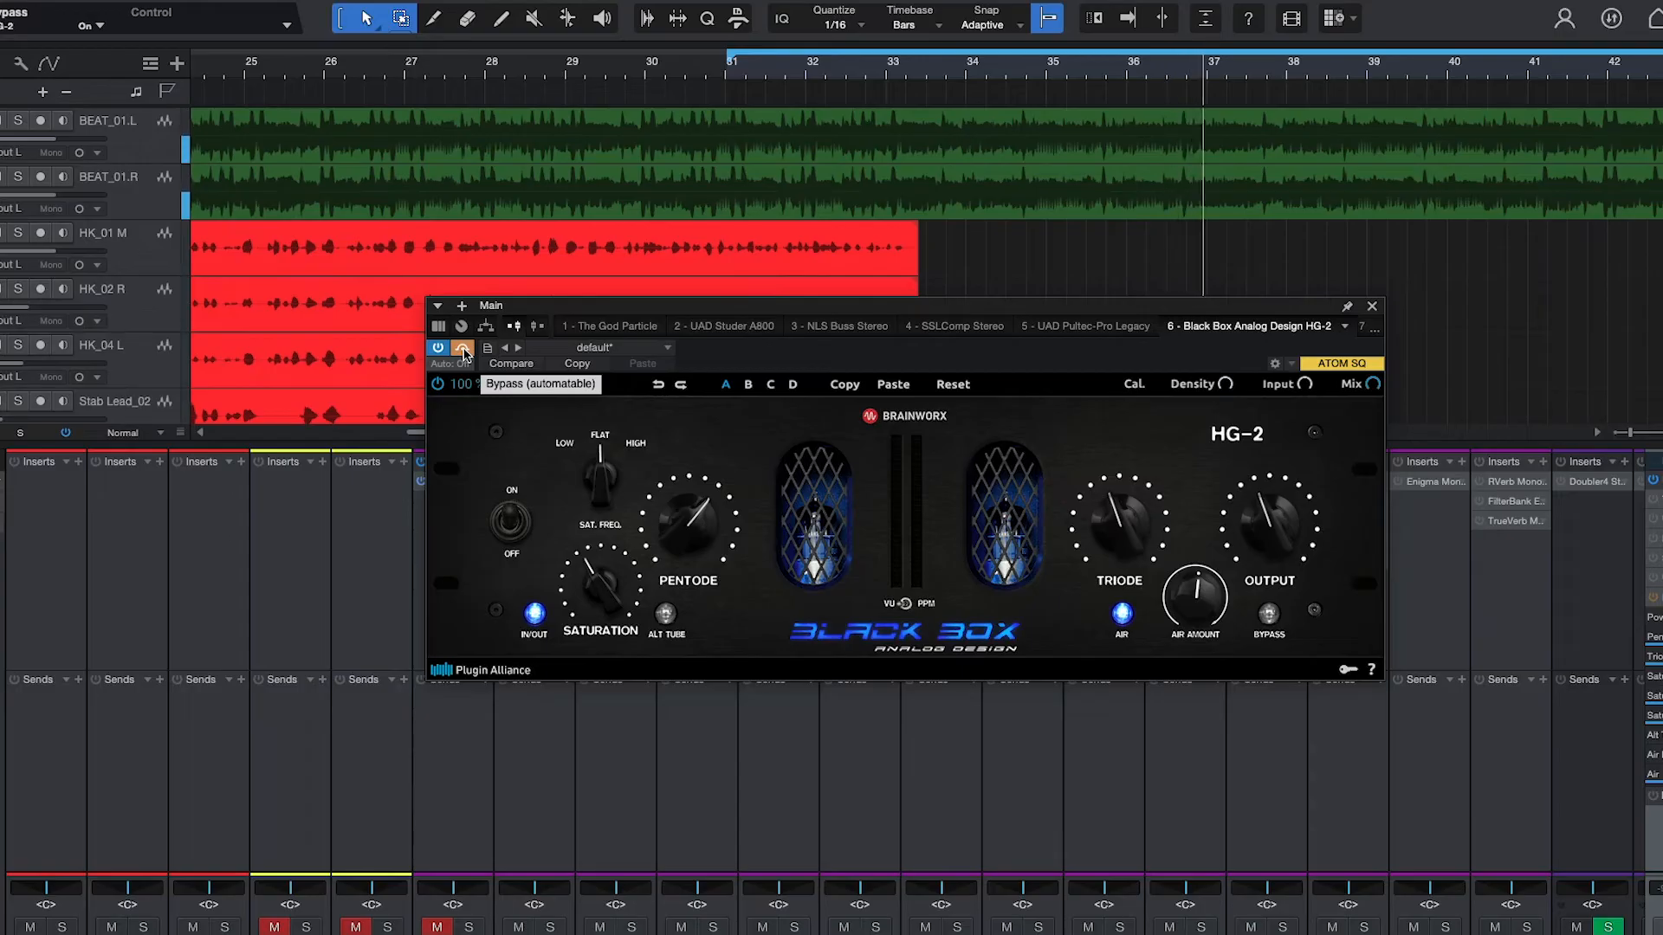
left_click(464, 349)
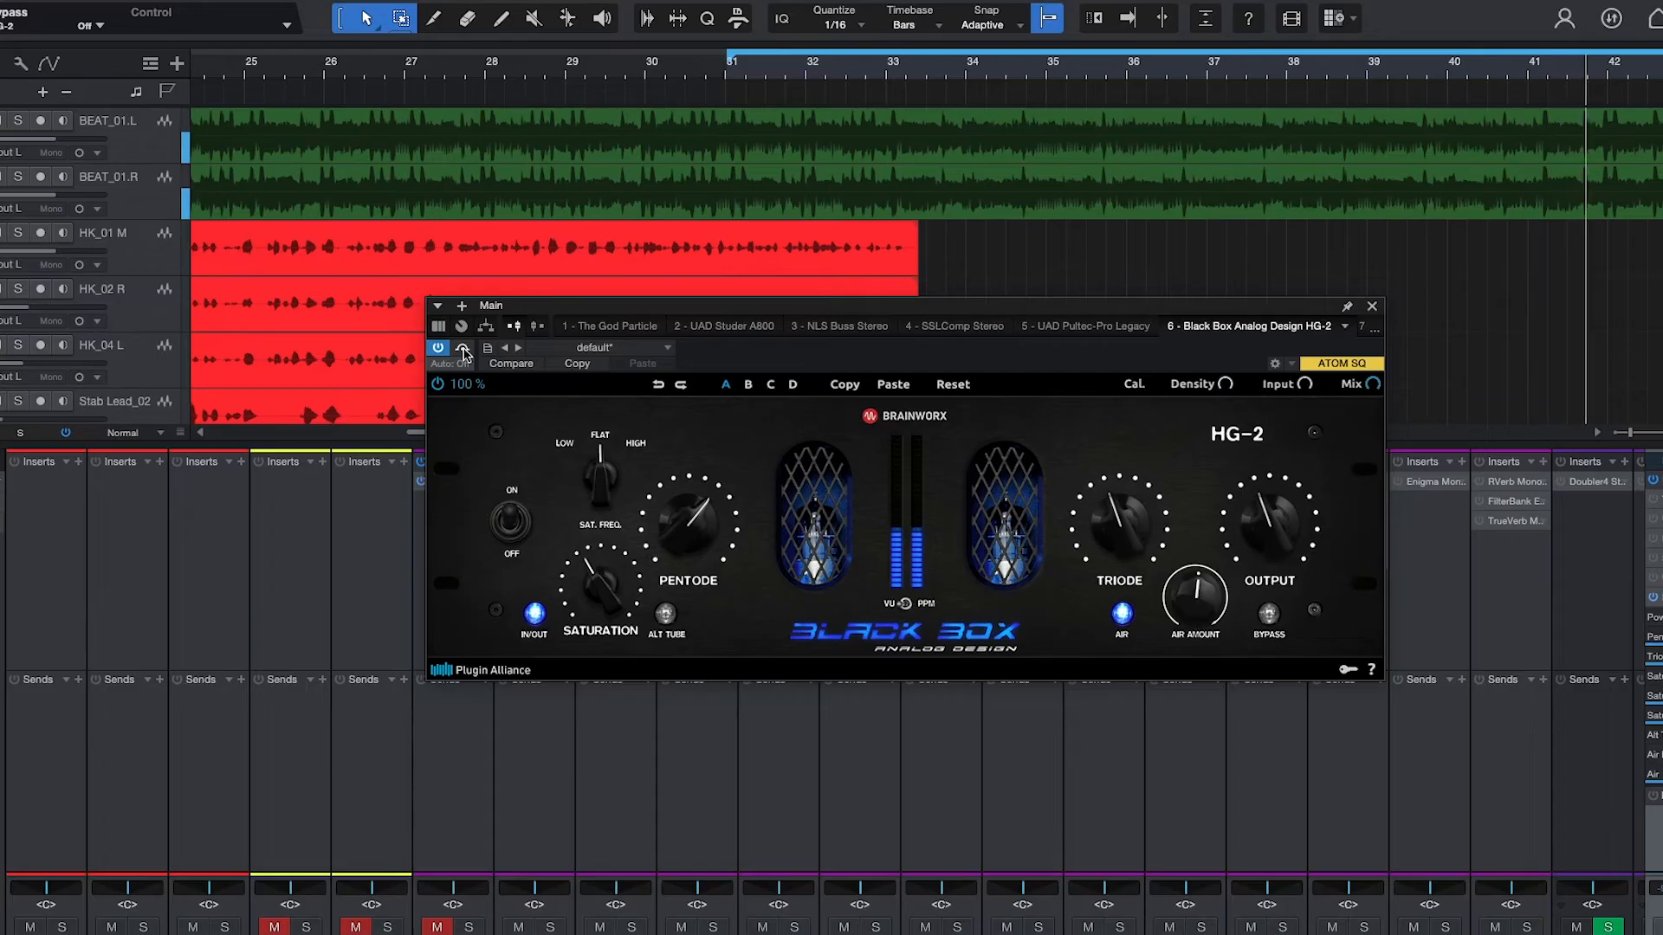
Play the loop from its start with the HG-2 switched off and again with it switched on, and stop playback
key("space")
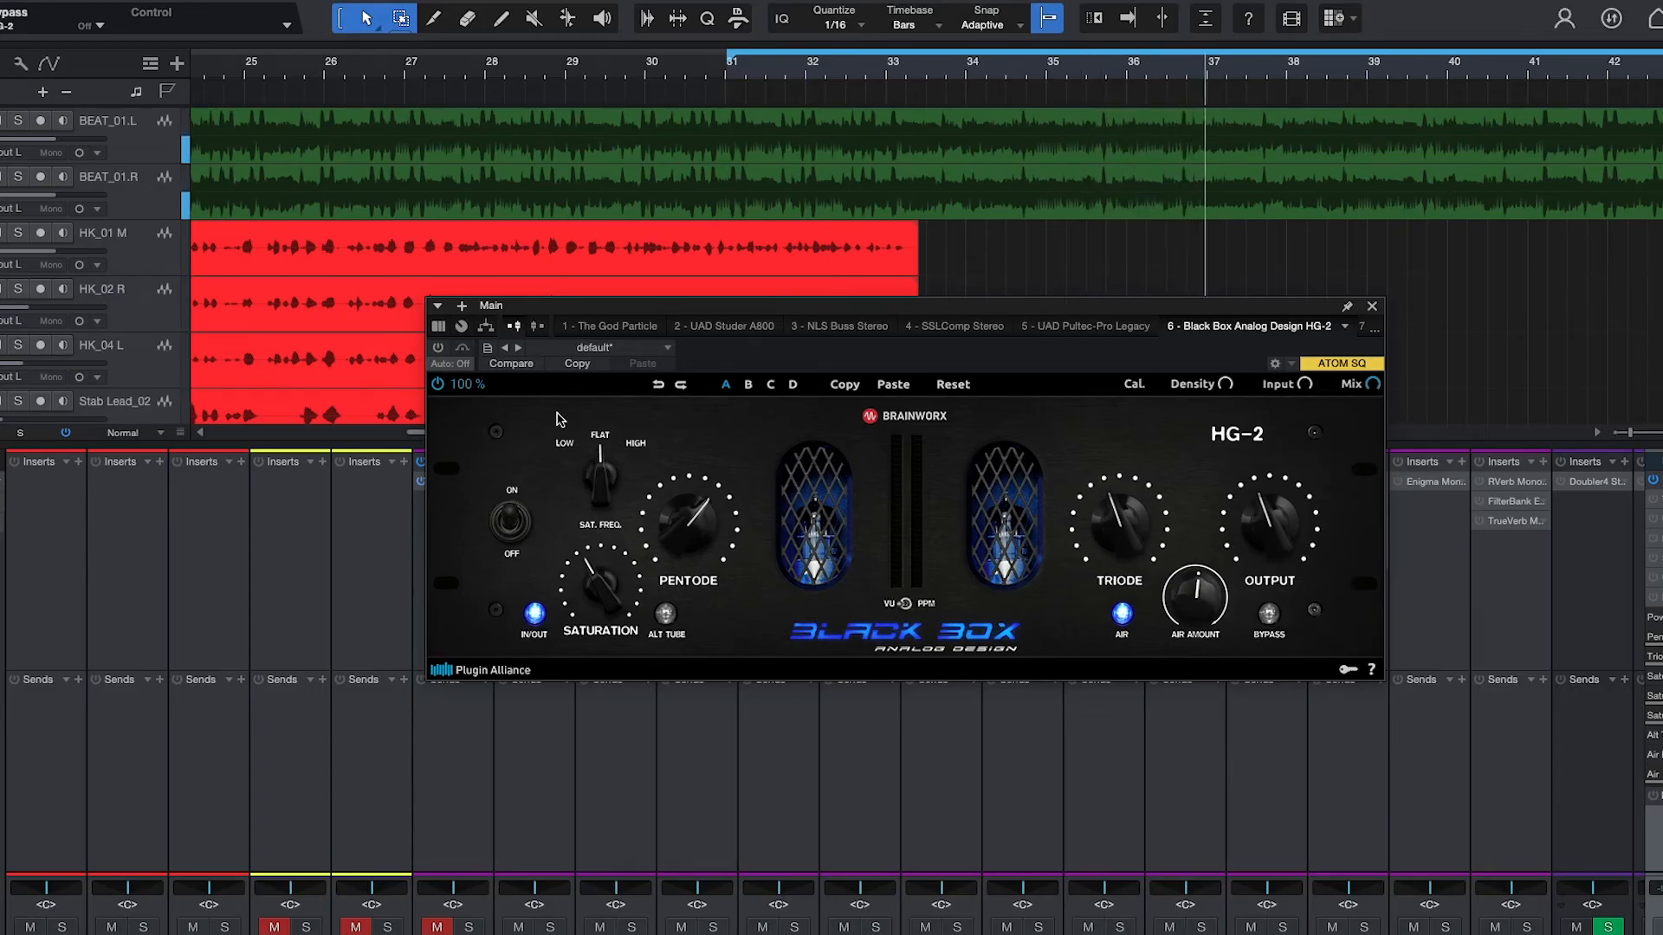
key("space")
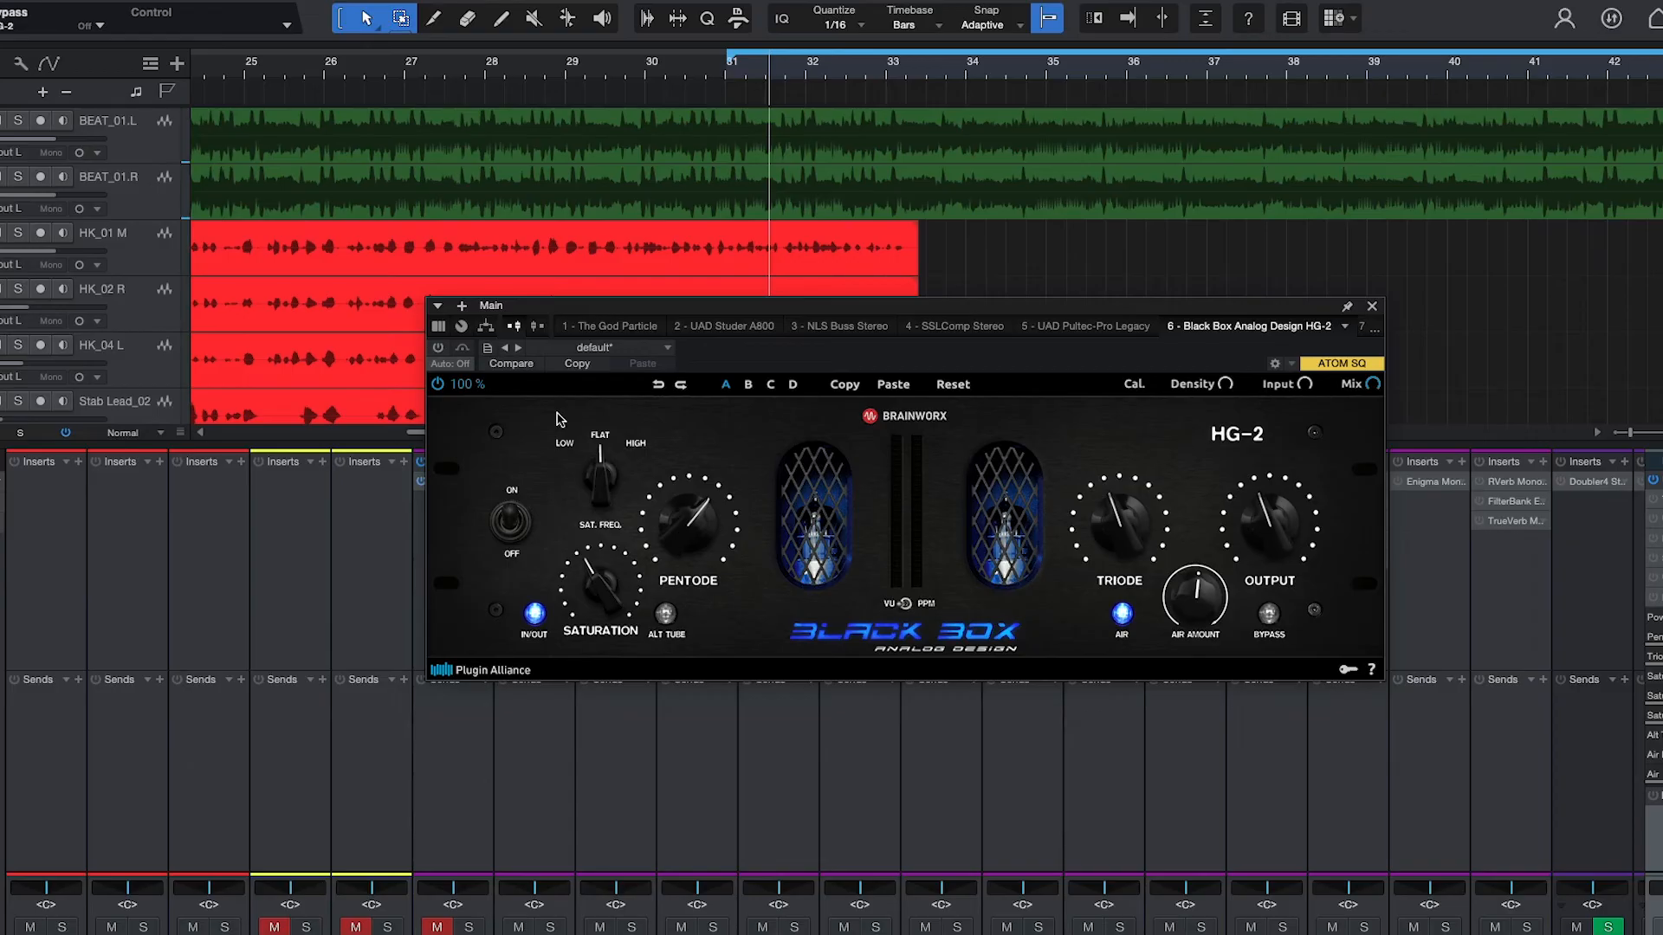
left_click(440, 349)
key("space")
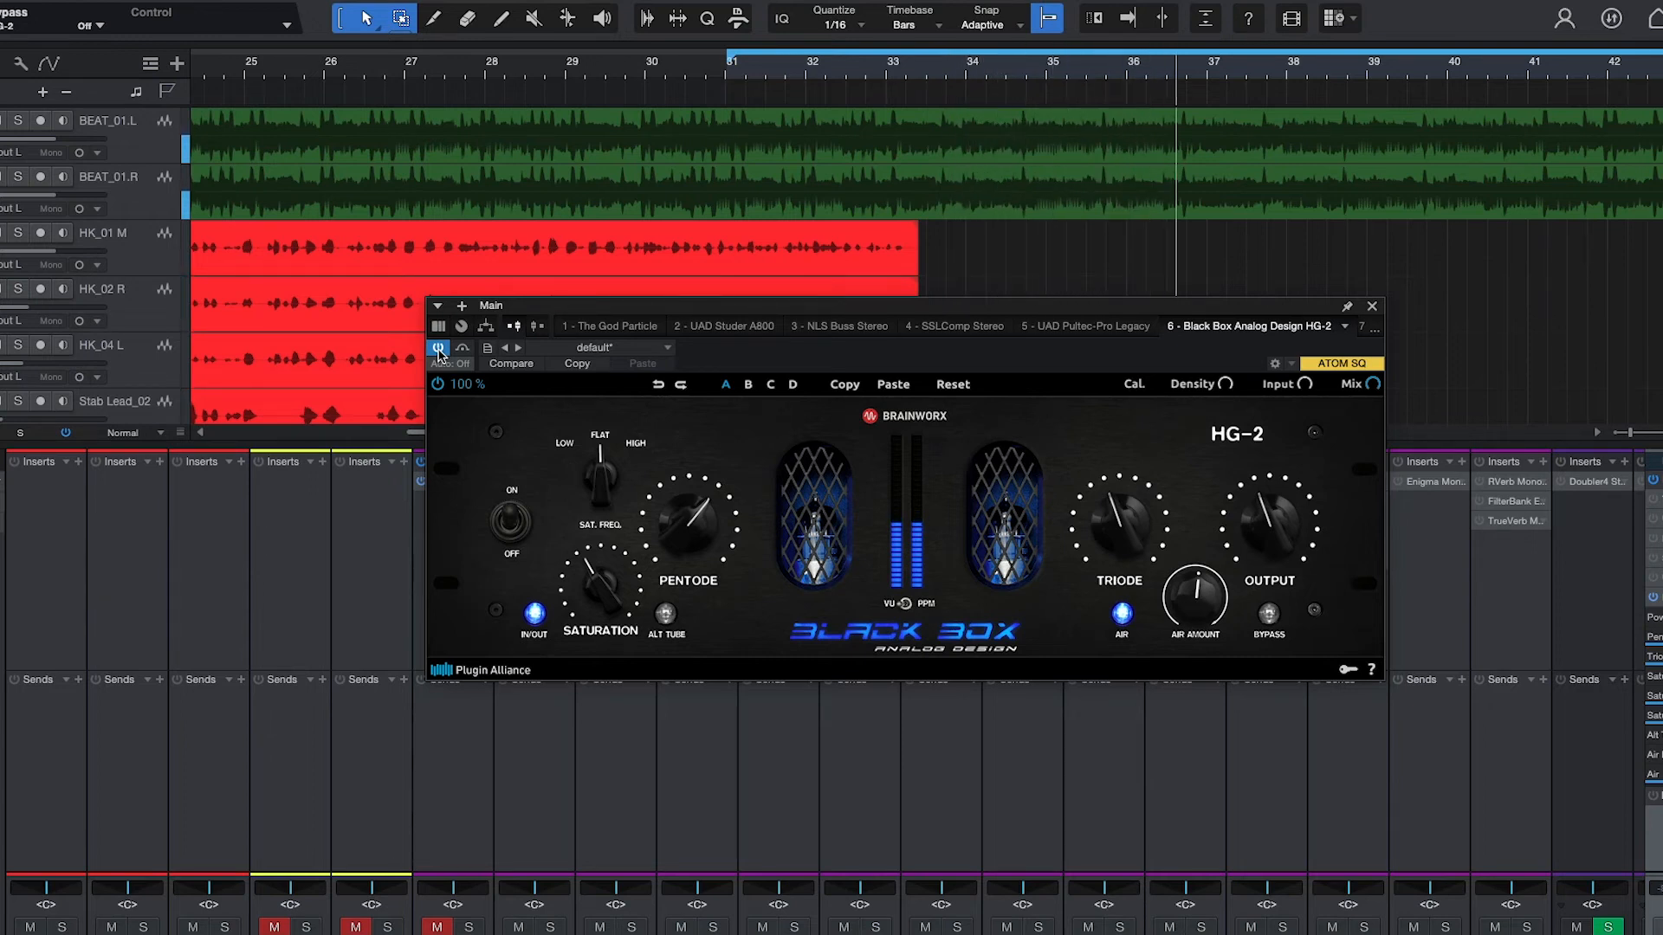
key("space")
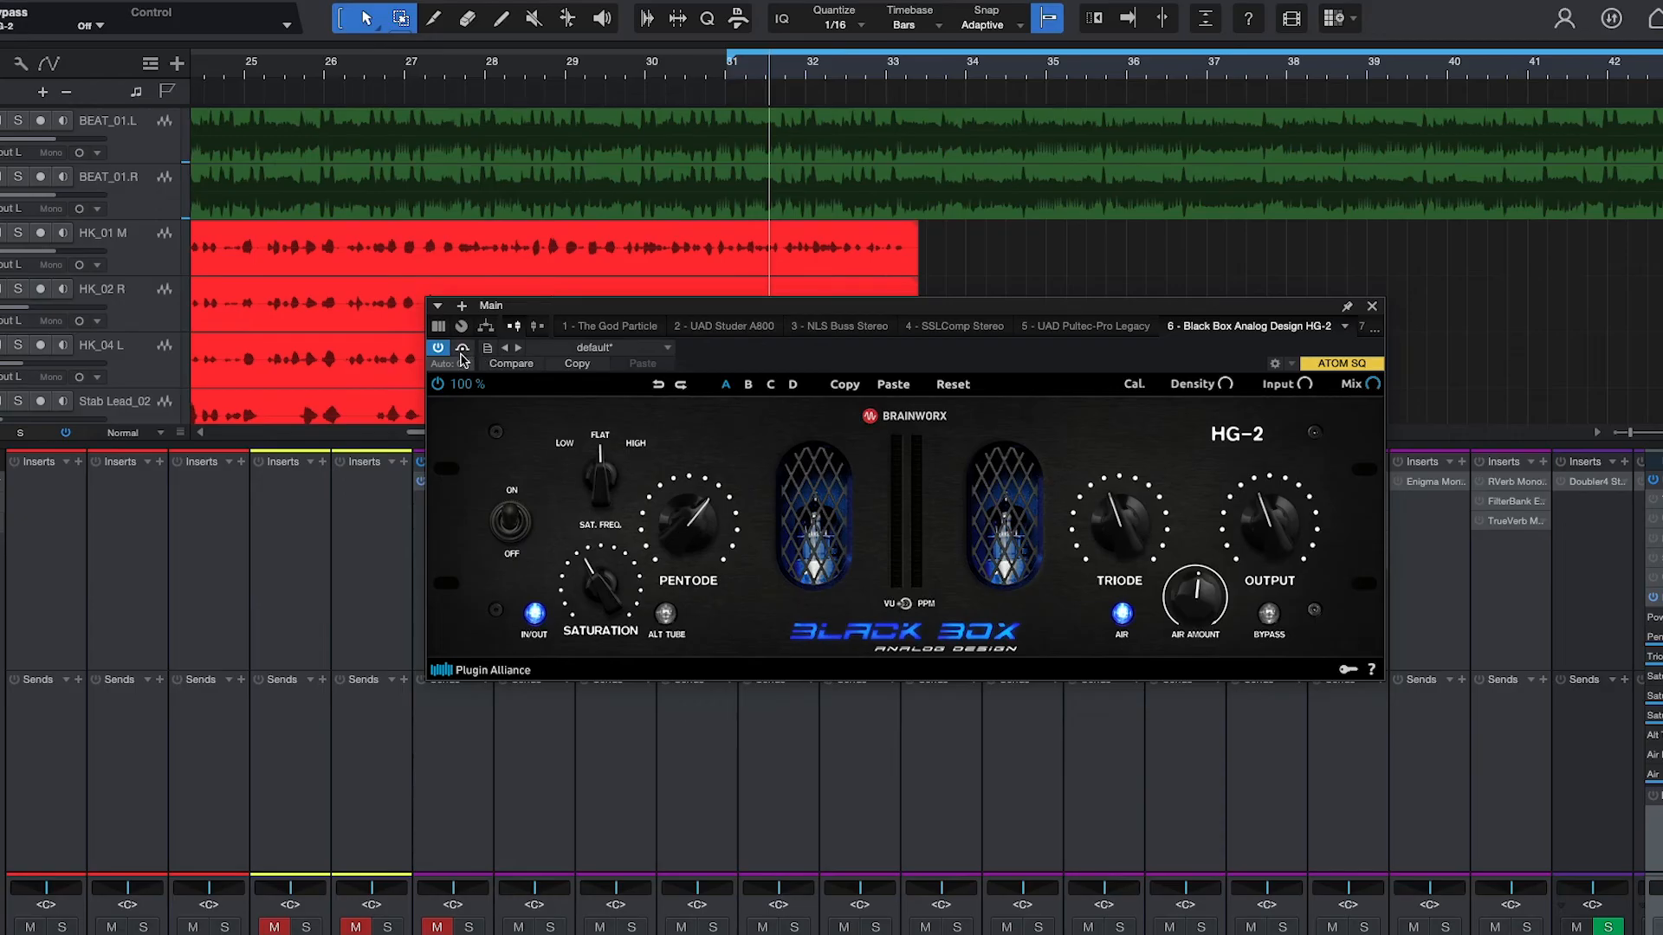
Compare the loop once more with the HG-2 bypassed and active, leave it active and stop playback
left_click(463, 350)
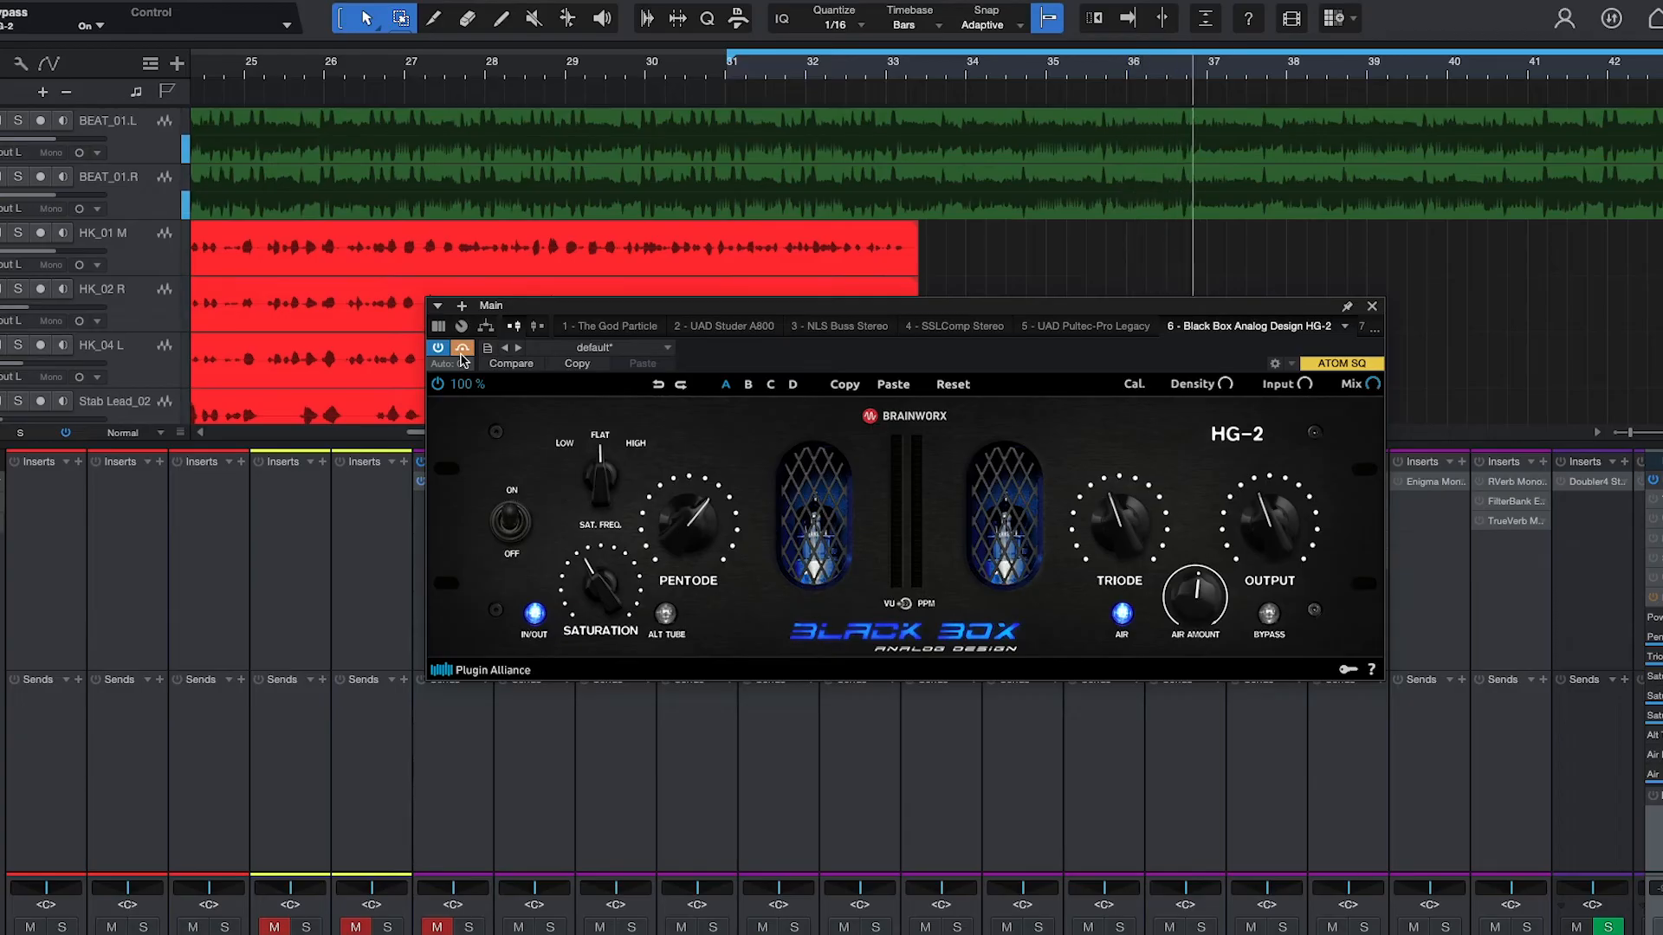
left_click(465, 347)
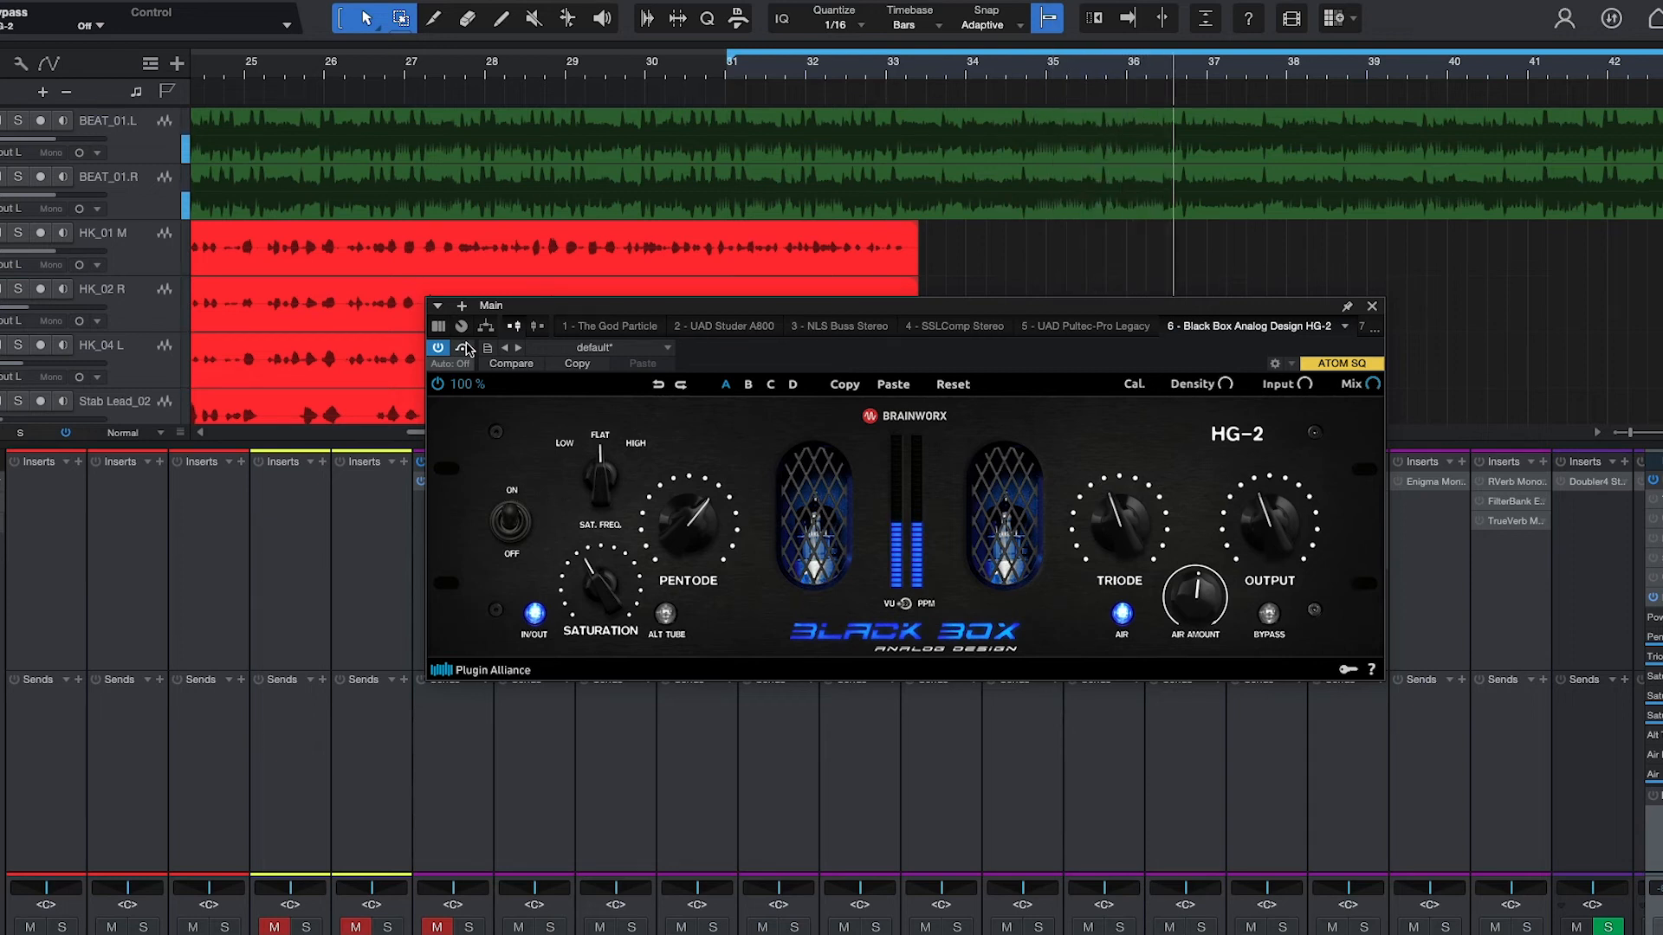
key("space")
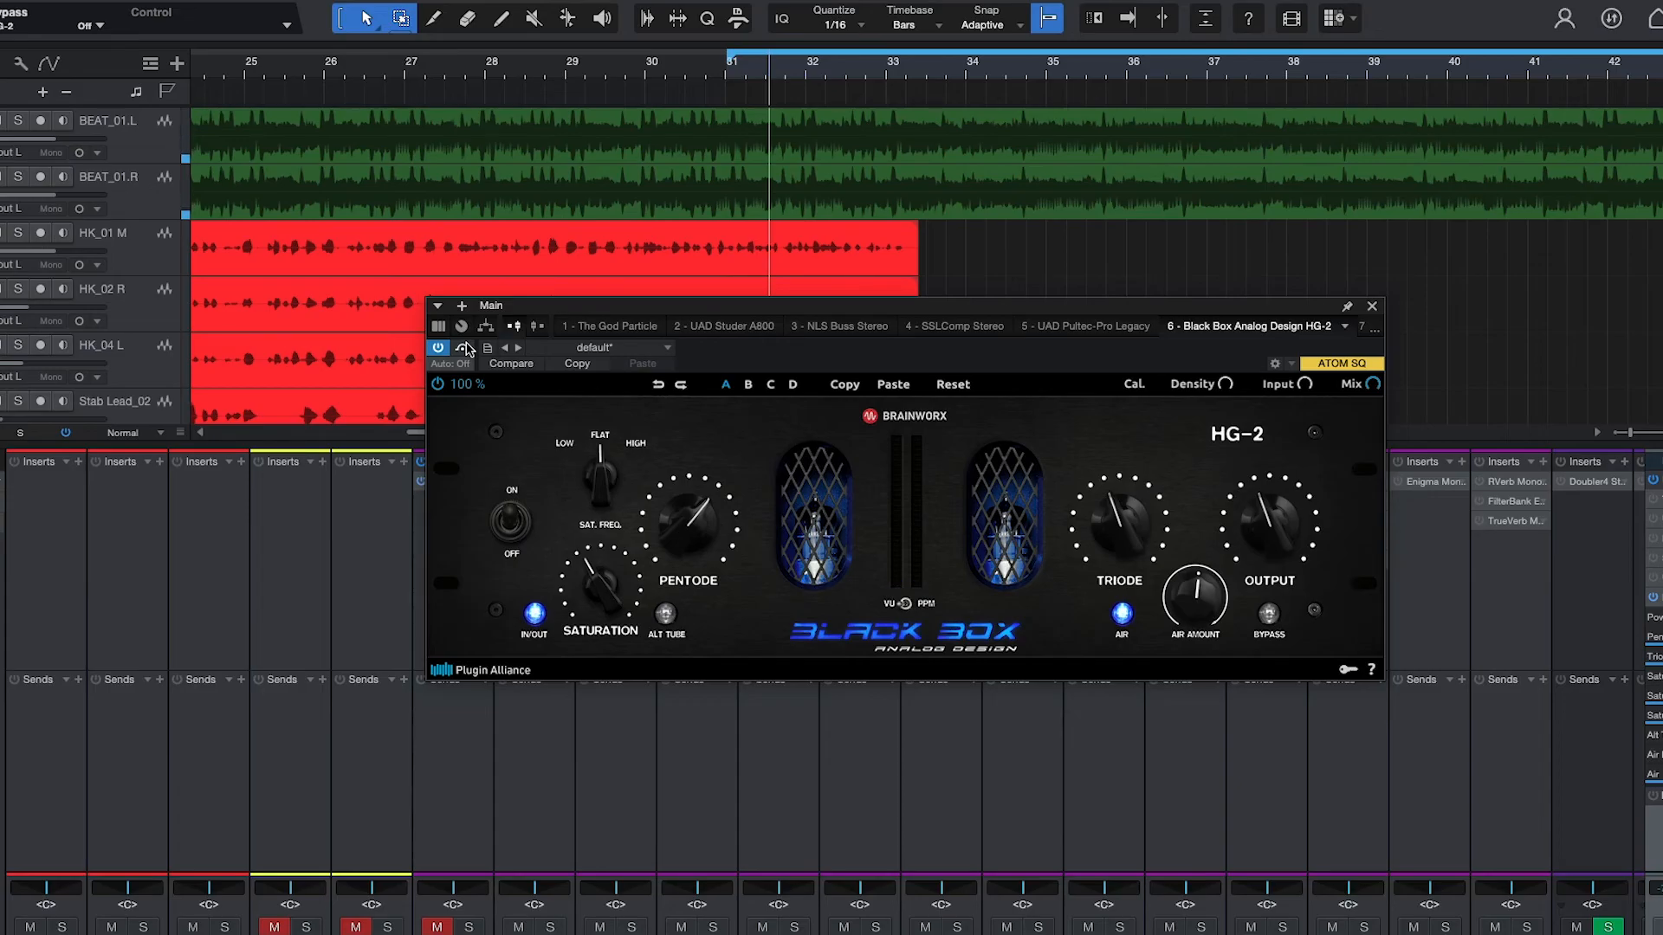